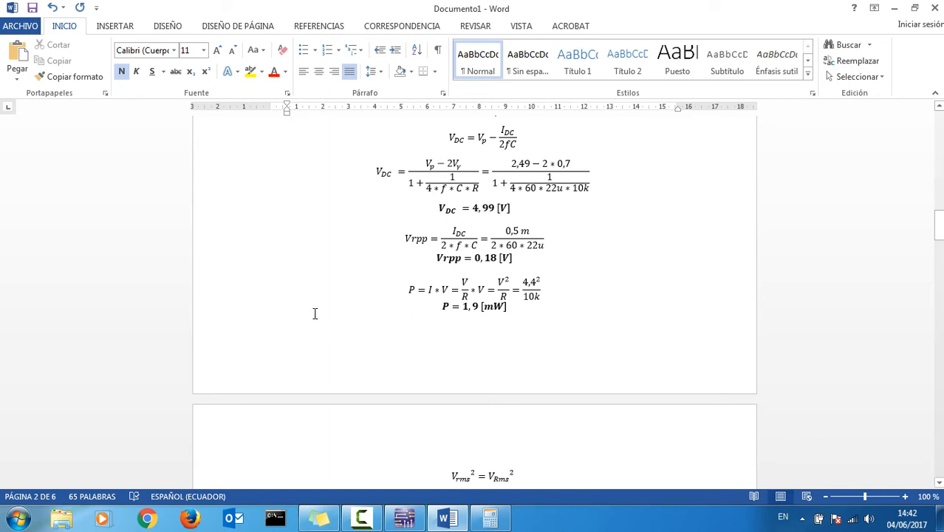
# Step: Review the Vrms ripple derivation and the rectifier schematic with its two multimeter readouts in the document
pyautogui.scroll(-5, 314, 313)
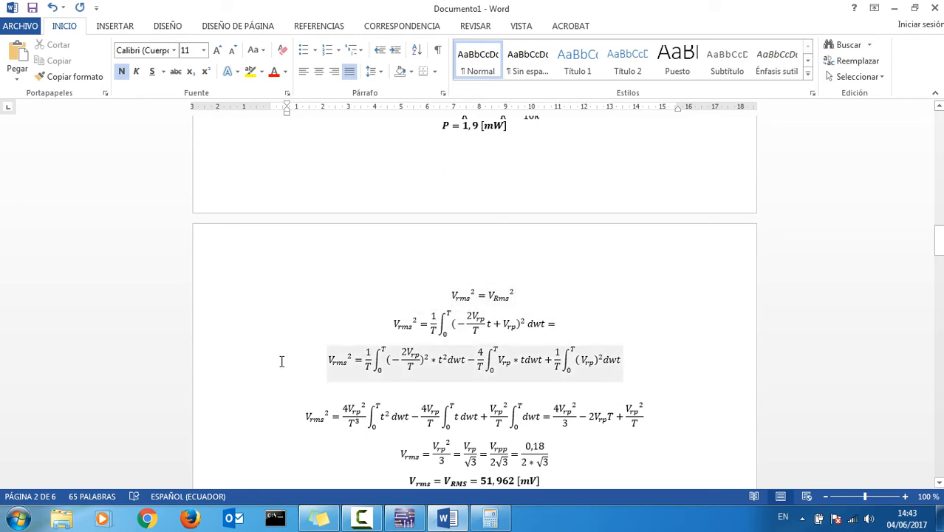
pyautogui.scroll(-5, 281, 362)
pyautogui.scroll(3, 282, 361)
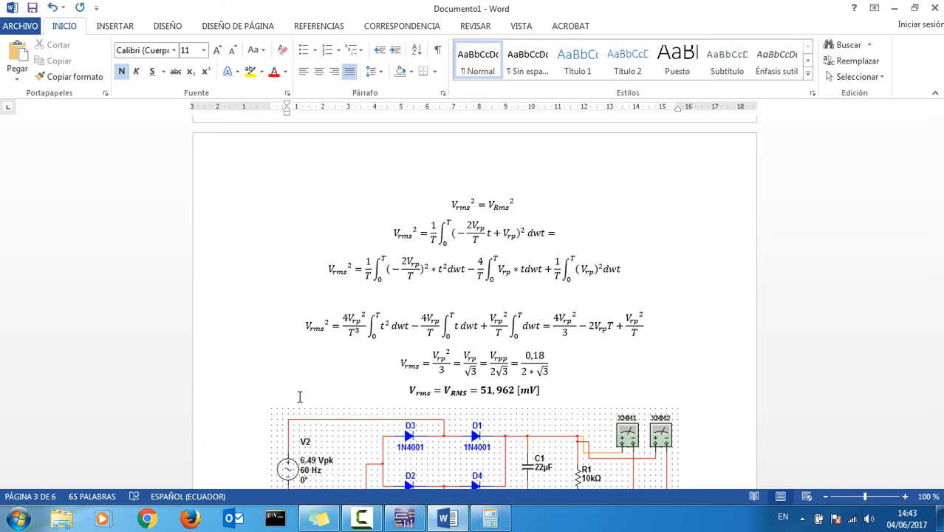
pyautogui.scroll(-1, 300, 396)
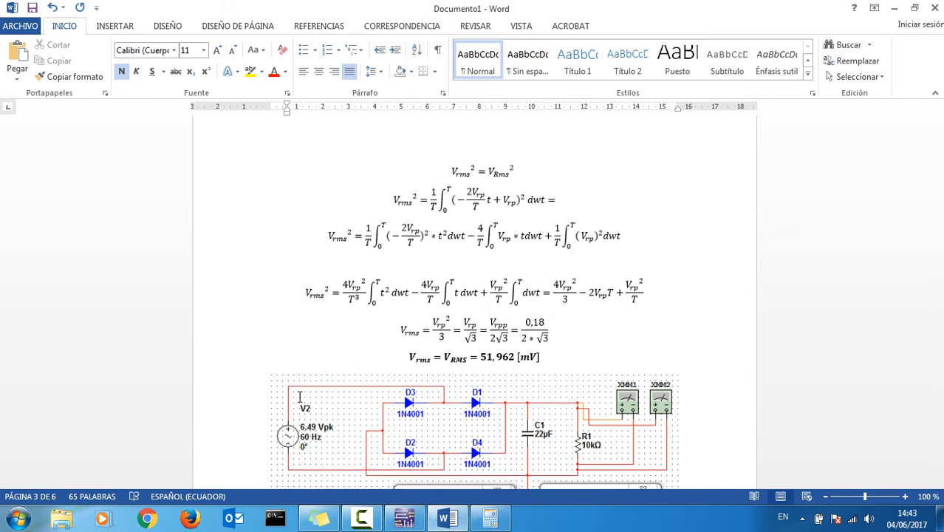
pyautogui.scroll(-3, 300, 402)
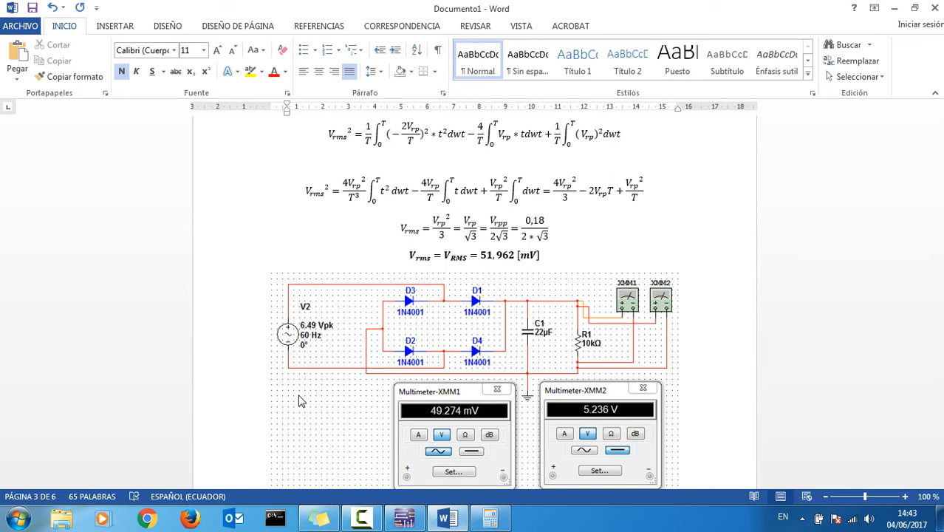
pyautogui.scroll(-3, 300, 401)
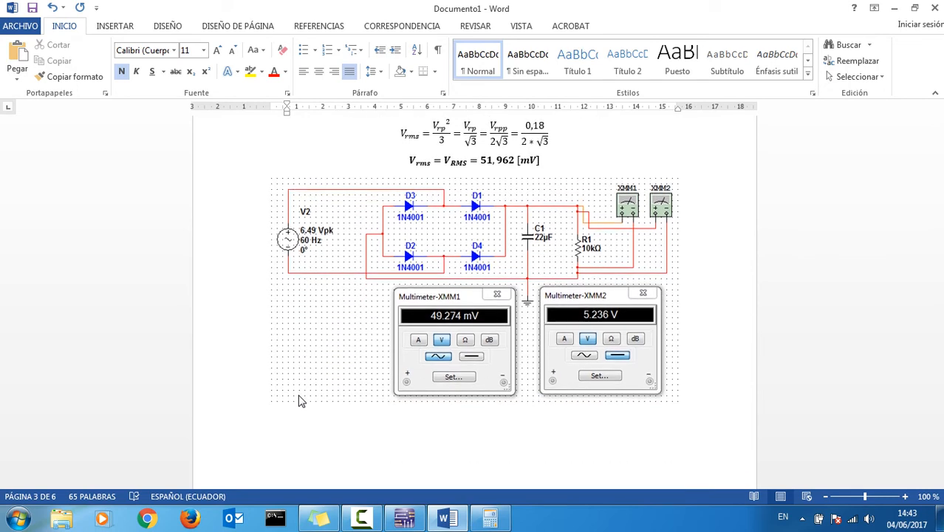
pyautogui.scroll(-1, 300, 401)
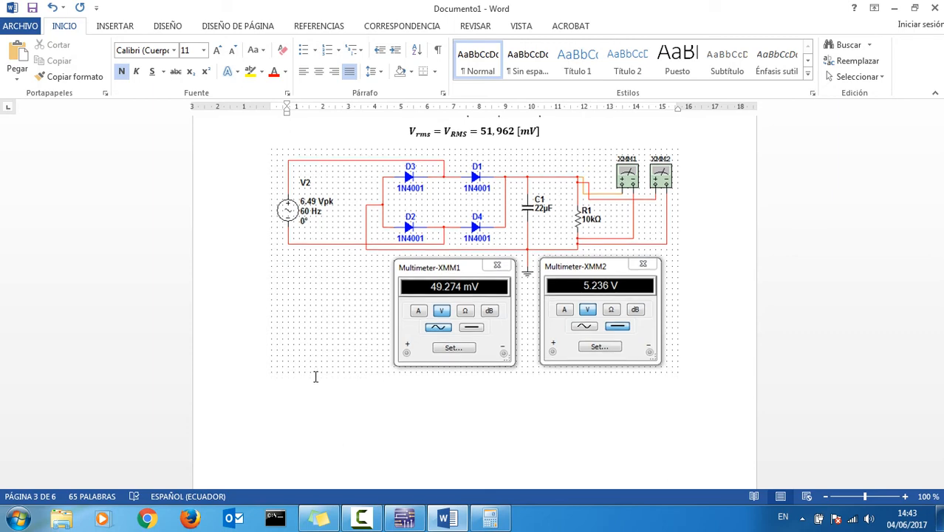
# Step: Switch to Multisim, place a multimeter beside the load resistor, and wire its two terminals across R1
pyautogui.click(404, 519)
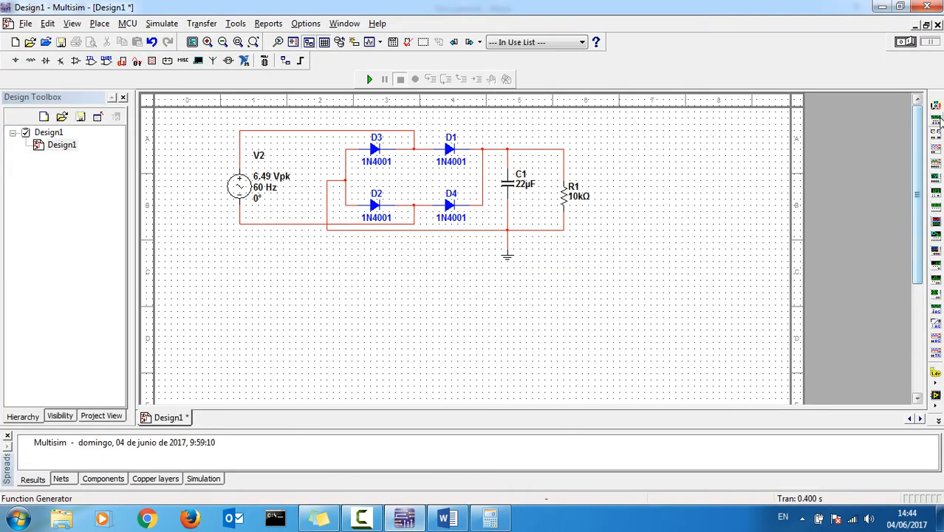
pyautogui.click(935, 107)
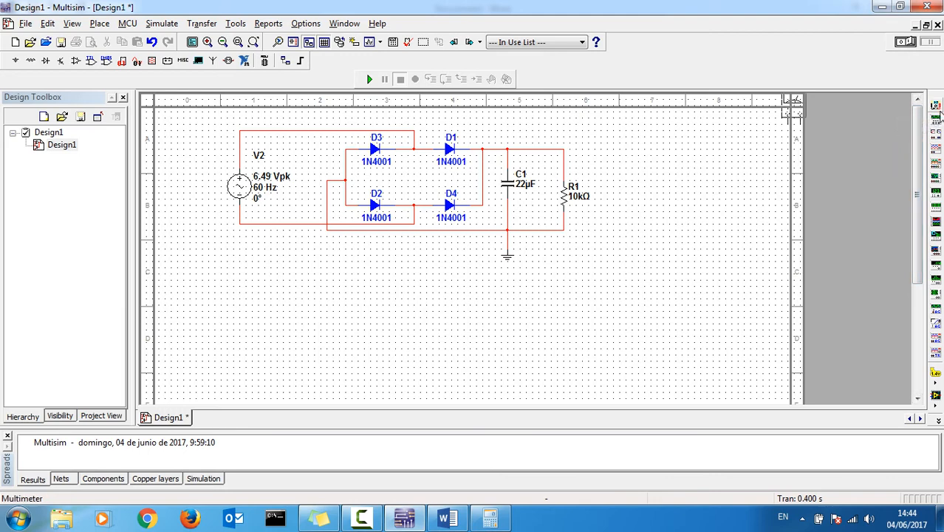
pyautogui.click(601, 151)
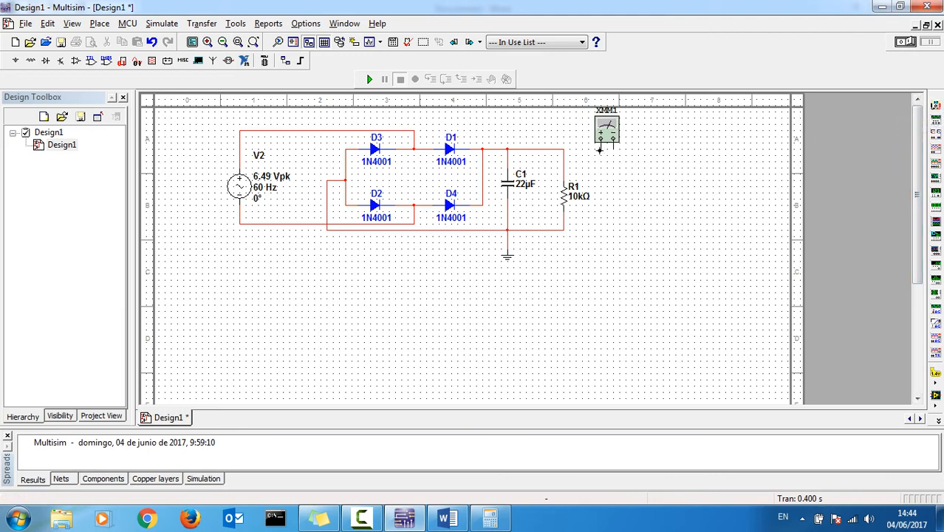
pyautogui.click(600, 150)
pyautogui.click(563, 150)
pyautogui.click(612, 140)
pyautogui.click(562, 220)
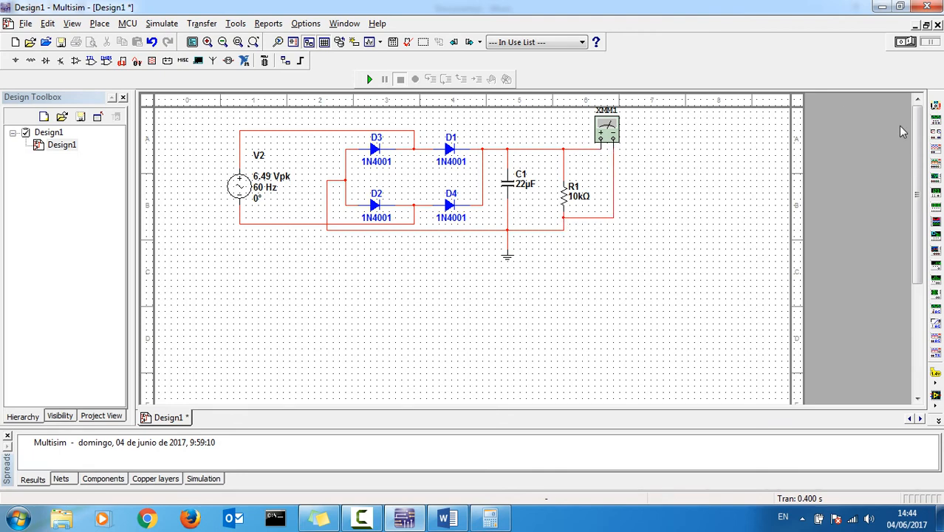
# Step: Shift multimeter XMM1 down one grid step, with its positive terminal wired to the upper end of R1
pyautogui.click(607, 130)
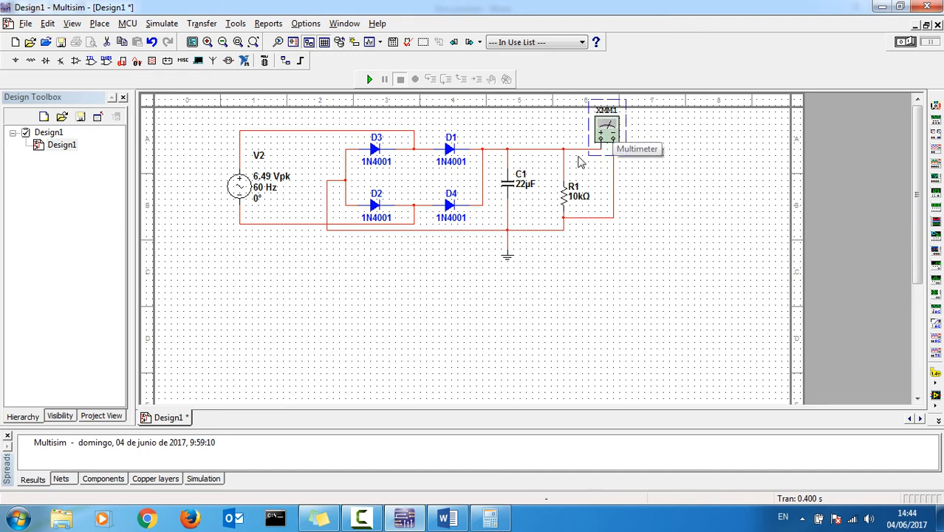
pyautogui.press('Down')
pyautogui.click(580, 163)
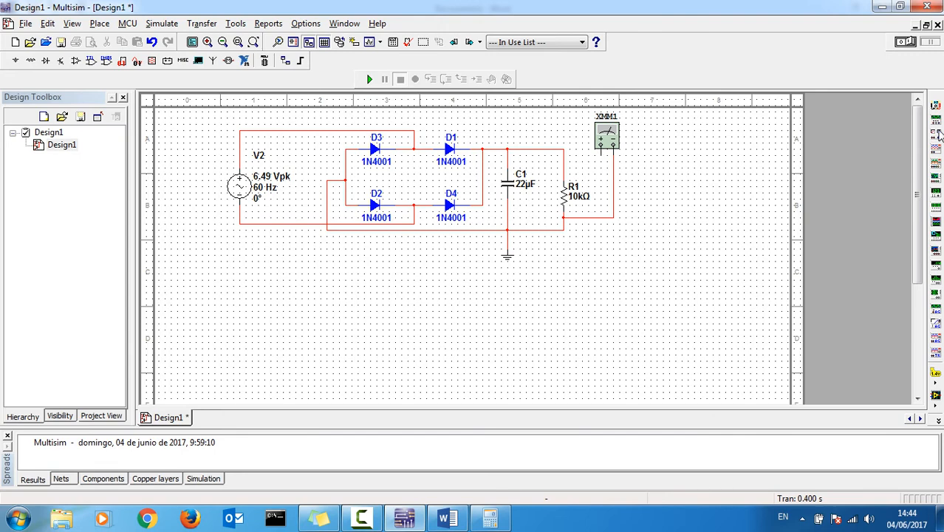
# Step: Place a second multimeter level with XMM1 and wire its terminals across R1
pyautogui.click(936, 132)
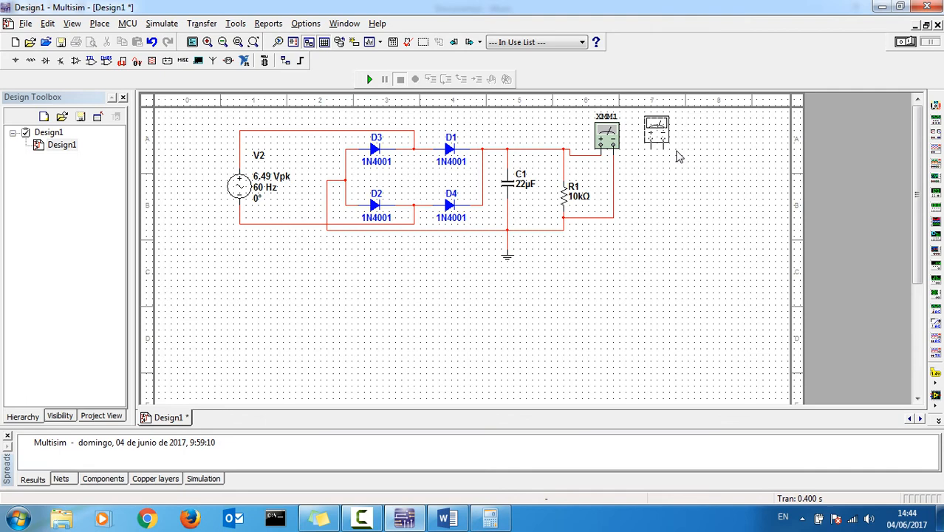
pyautogui.click(675, 155)
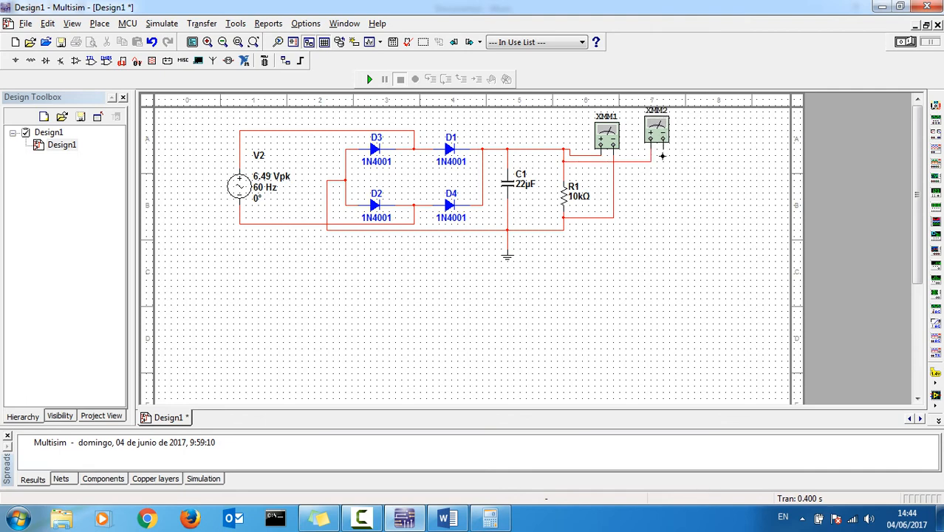
pyautogui.click(662, 156)
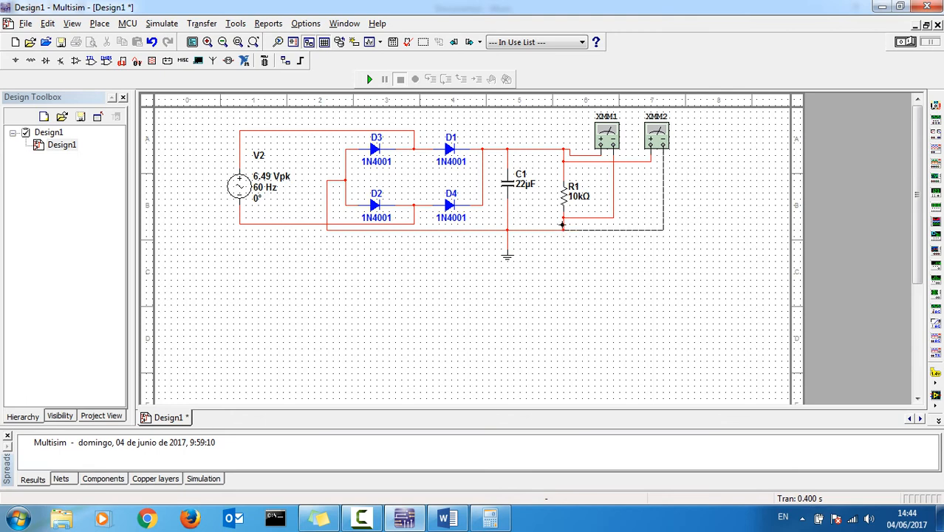
pyautogui.click(563, 224)
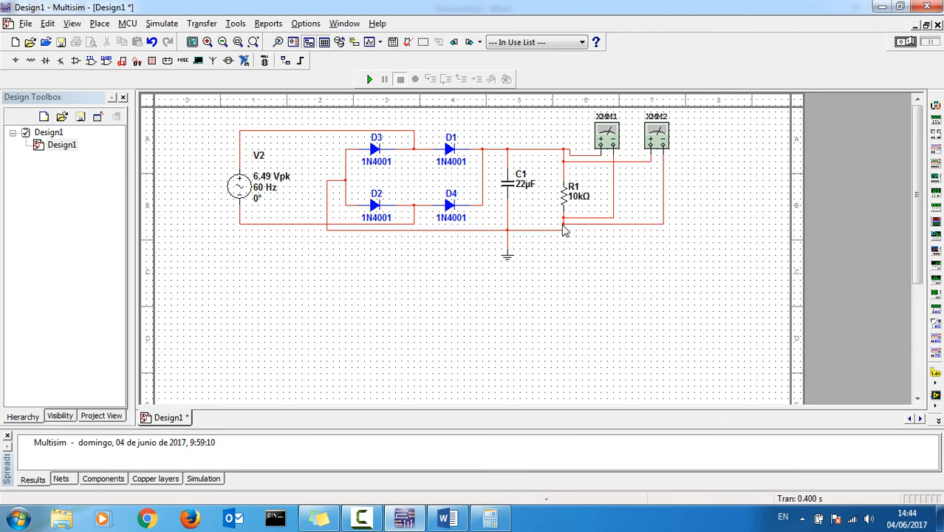
# Step: Open the readout of multimeter XMM1, place it below the circuit, and set it to measure AC voltage
pyautogui.doubleClick(612, 142)
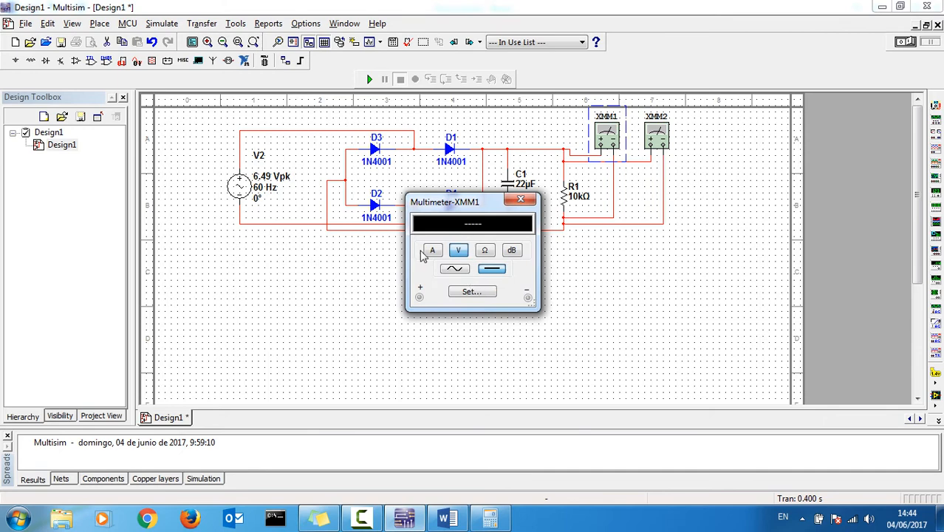
pyautogui.moveTo(467, 211); pyautogui.dragTo(424, 255)
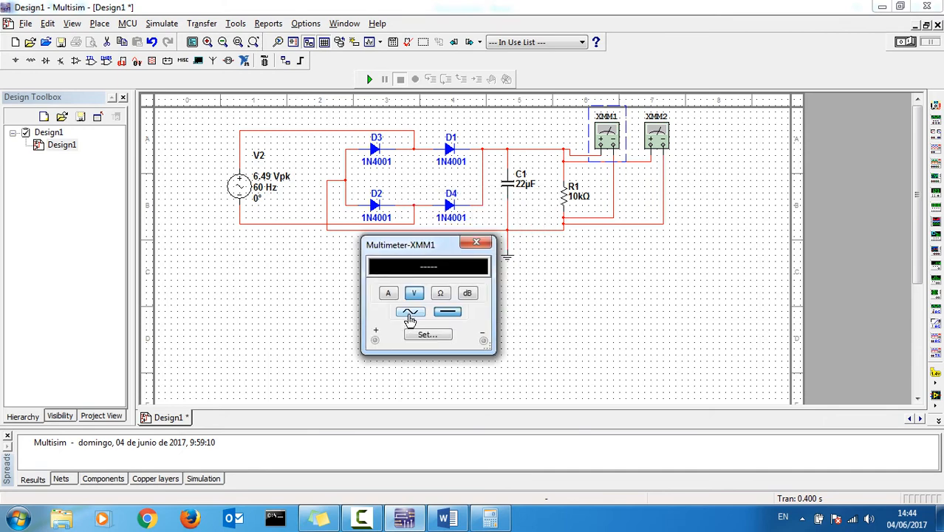
pyautogui.click(410, 311)
# Step: Open the readout of multimeter XMM2 beside the XMM1 readout and run the simulation
pyautogui.doubleClick(657, 135)
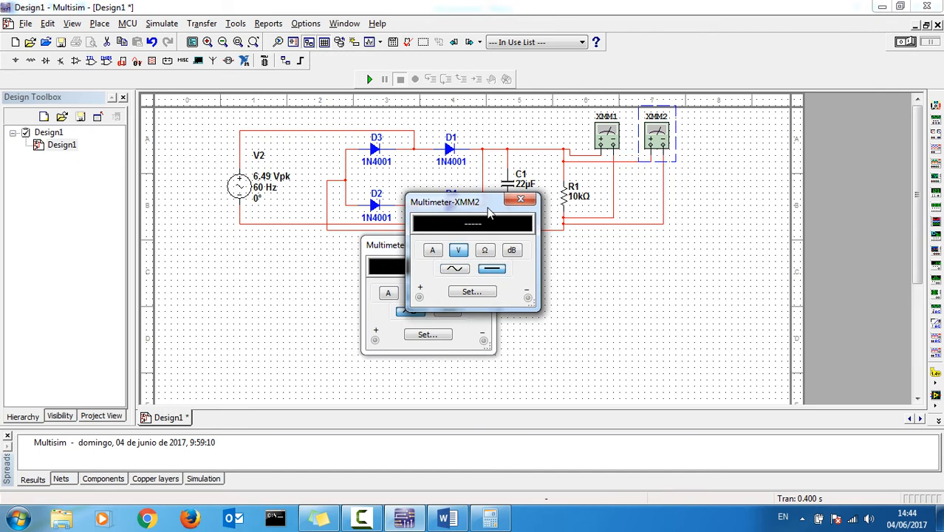
pyautogui.moveTo(488, 213); pyautogui.dragTo(606, 255)
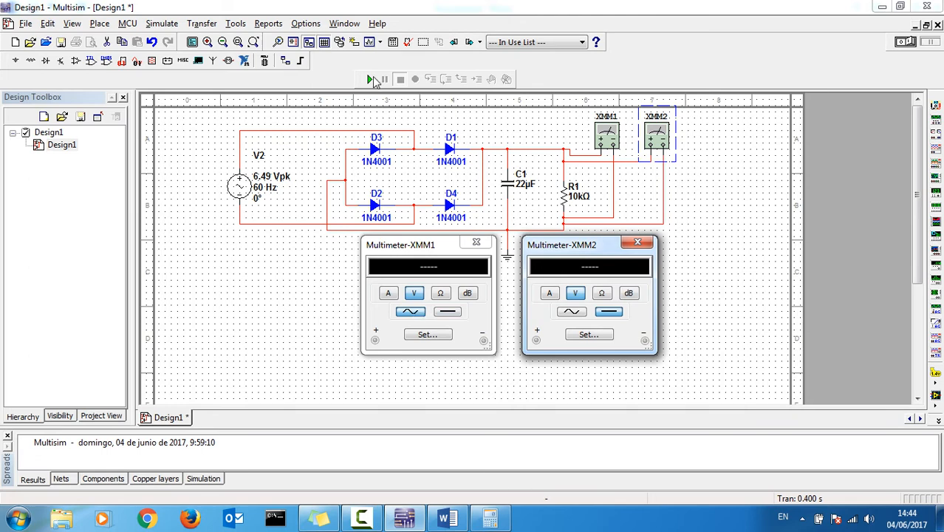
pyautogui.click(373, 79)
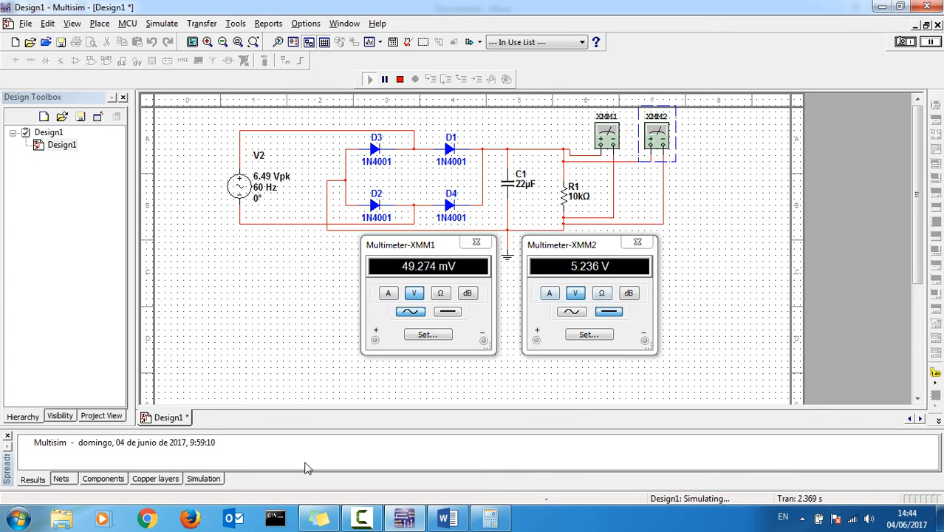
# Step: Compare the simulated multimeter readings with the calculated VDC and Vrms values in the Word document
pyautogui.click(448, 517)
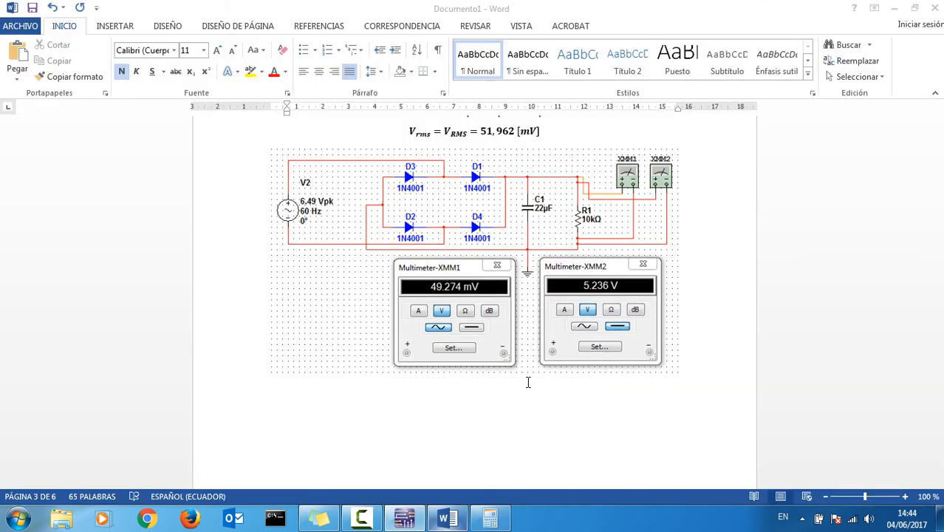
pyautogui.scroll(5, 527, 382)
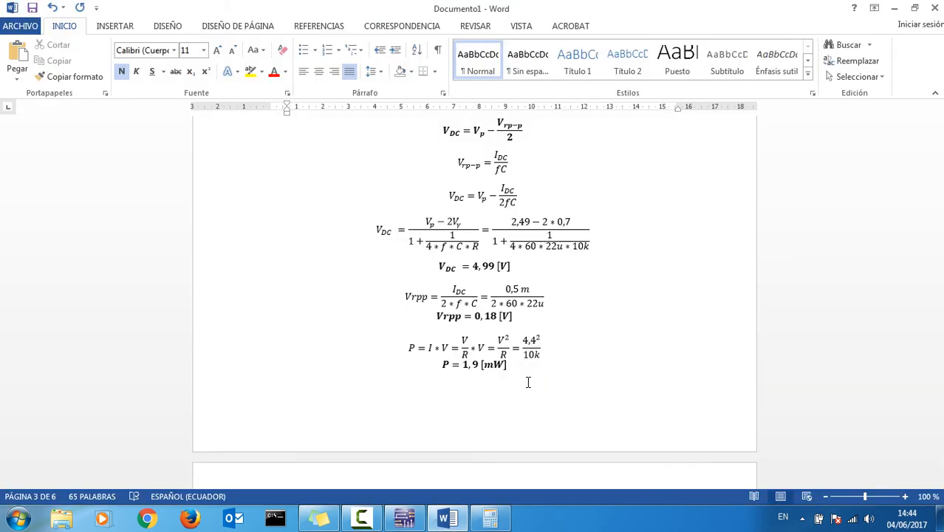
pyautogui.click(488, 266)
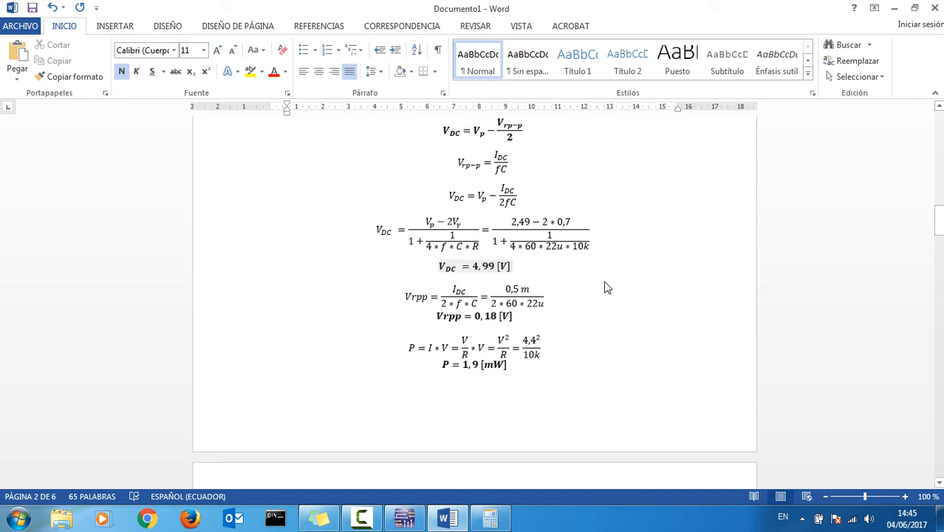
pyautogui.hotkey('alt', 'Tab')
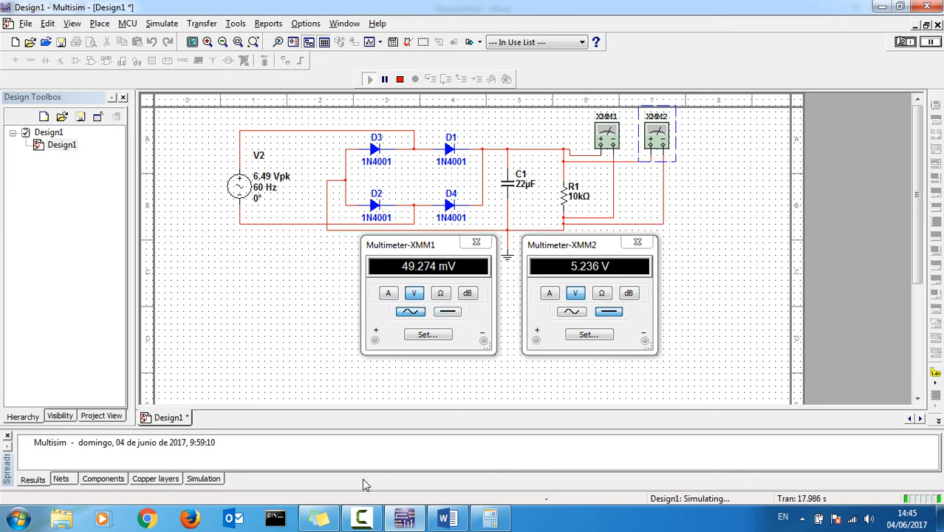
pyautogui.click(454, 523)
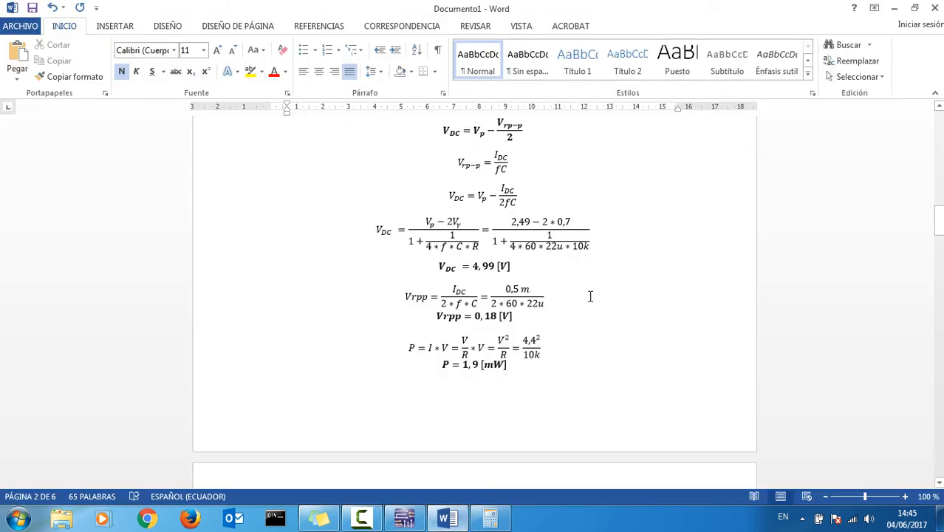
pyautogui.scroll(-10, 591, 296)
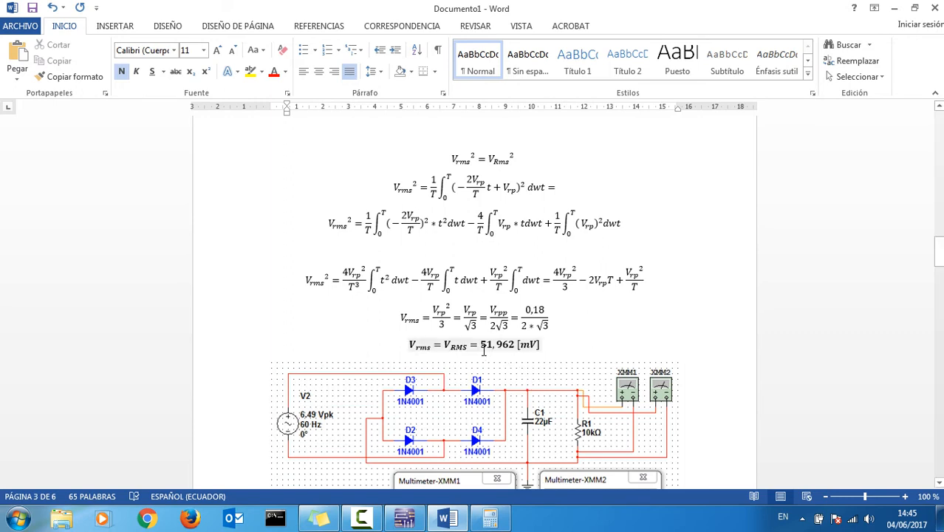
pyautogui.scroll(-1, 490, 353)
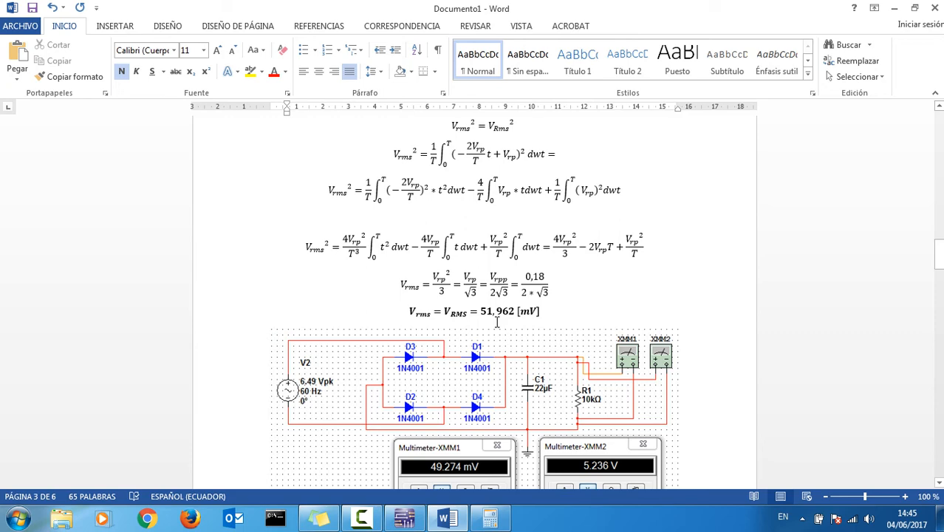
# Step: Return to Multisim, close both multimeter readouts, and stop the simulation
pyautogui.hotkey('alt', 'Tab')
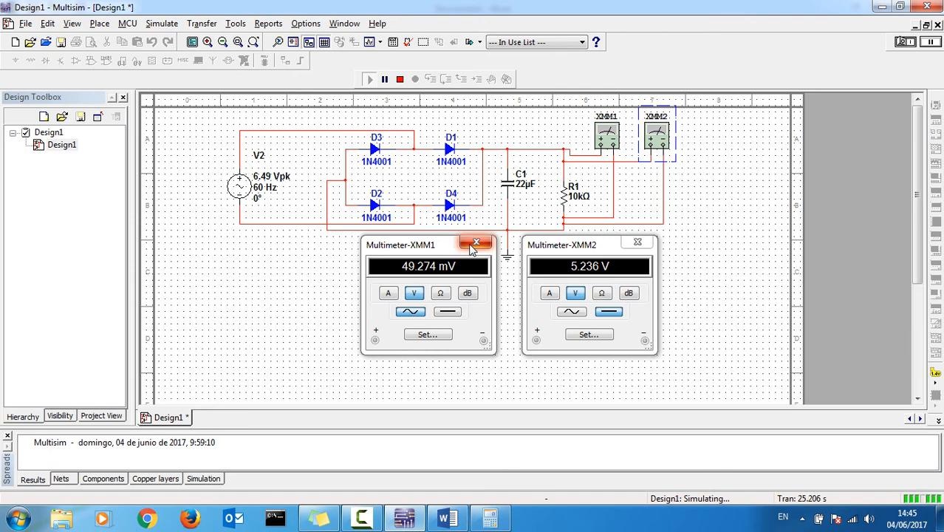
pyautogui.click(473, 244)
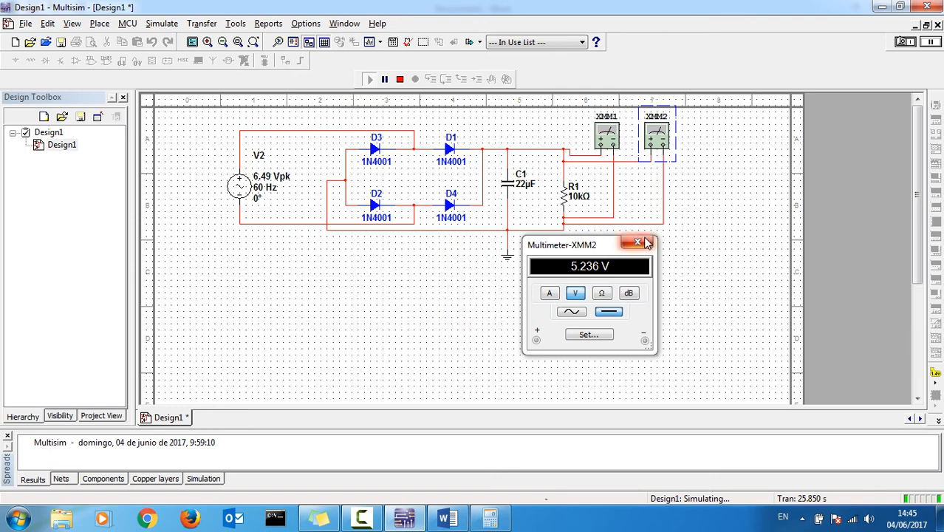
pyautogui.click(637, 242)
pyautogui.click(399, 80)
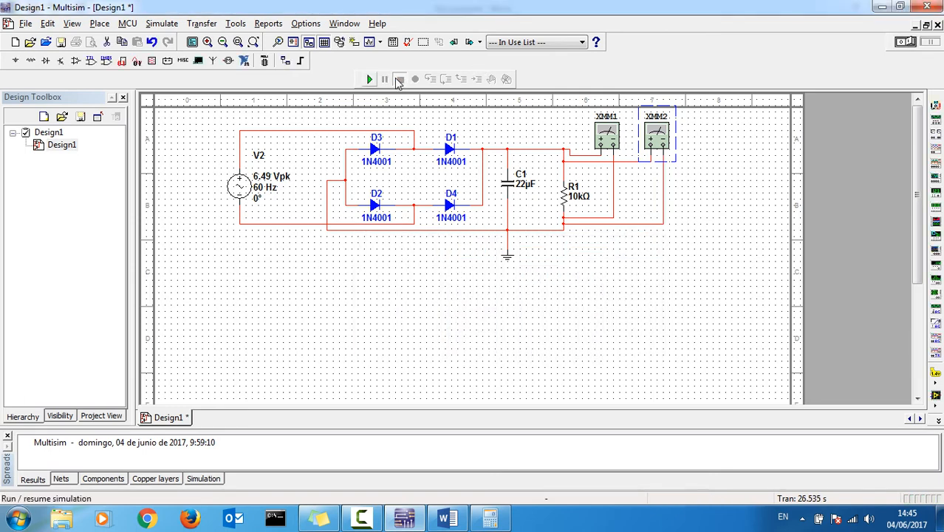
# Step: Delete multimeters XMM1 and XMM2 from the circuit
pyautogui.click(609, 140)
pyautogui.press('Delete')
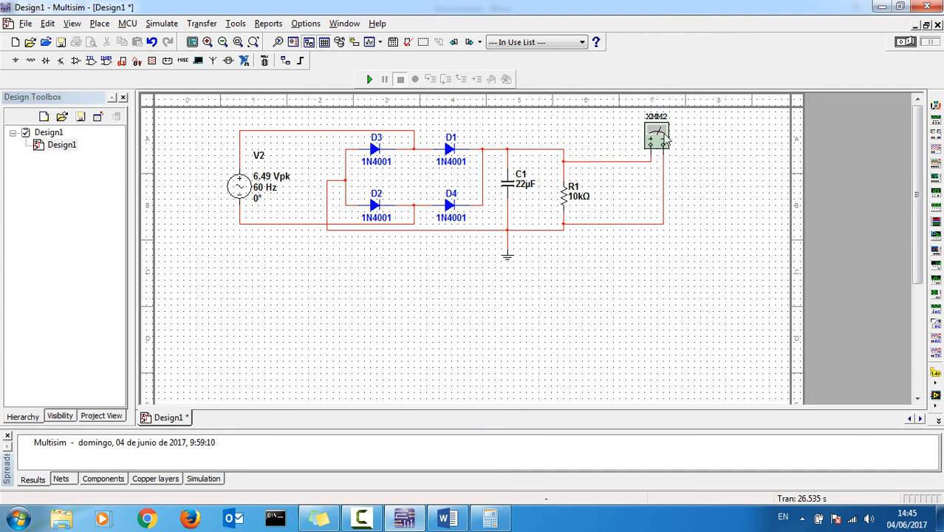
pyautogui.click(664, 141)
pyautogui.press('Delete')
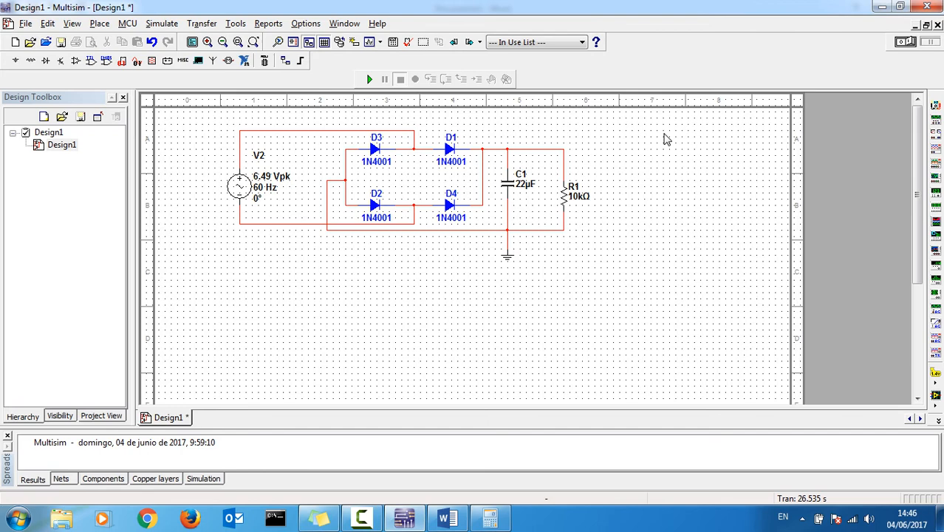
# Step: Place a two-channel oscilloscope beside R1 and wire its channel A positive terminal to the source node between D3 and D1
pyautogui.click(936, 151)
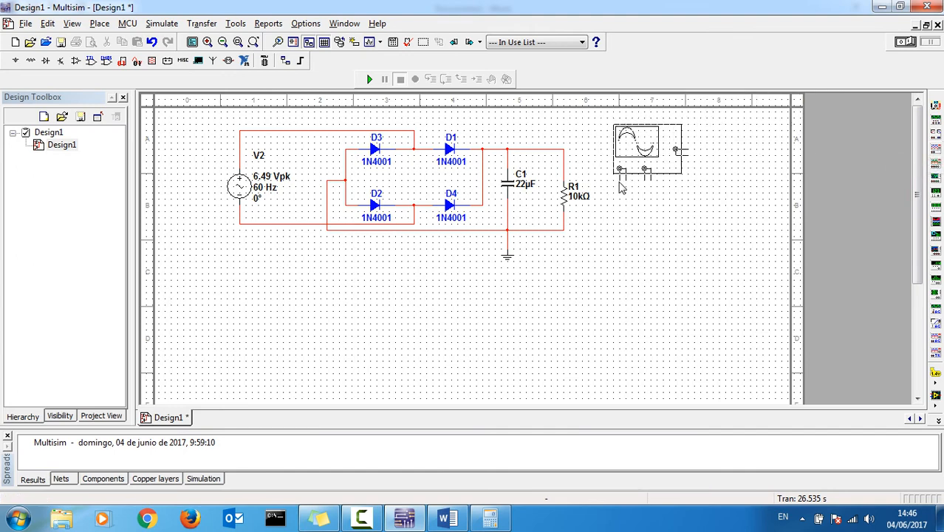
pyautogui.click(619, 186)
pyautogui.click(621, 176)
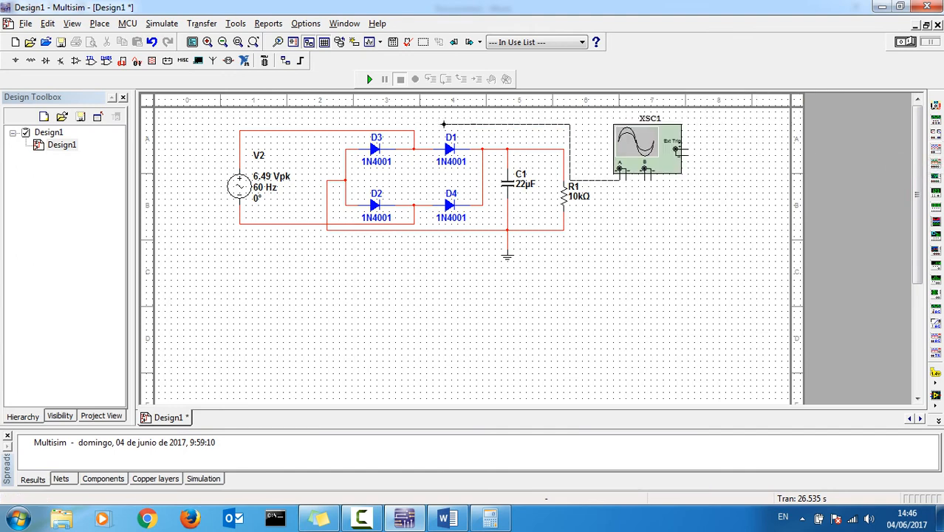
pyautogui.click(416, 131)
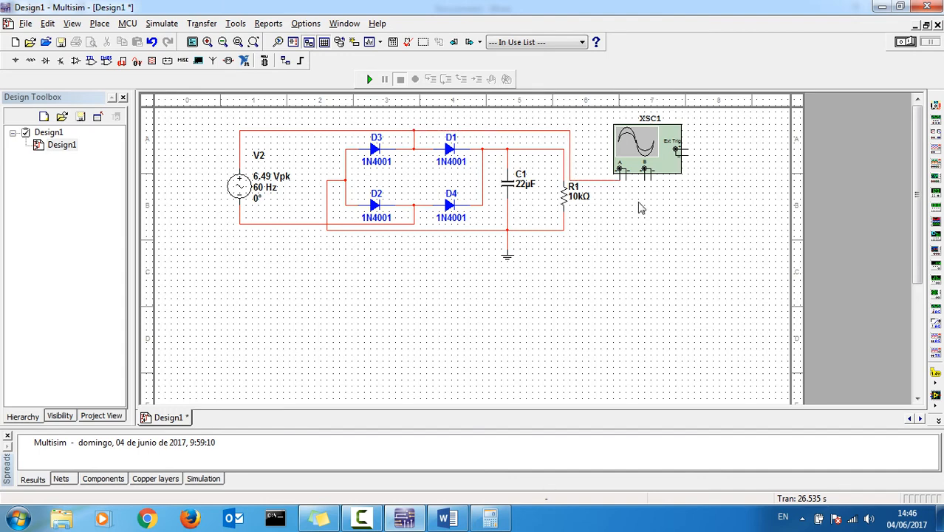
# Step: Wire both oscilloscope negative terminals to the ground line and the channel B positive terminal to the upper end of R1
pyautogui.click(626, 178)
pyautogui.click(645, 170)
pyautogui.click(567, 149)
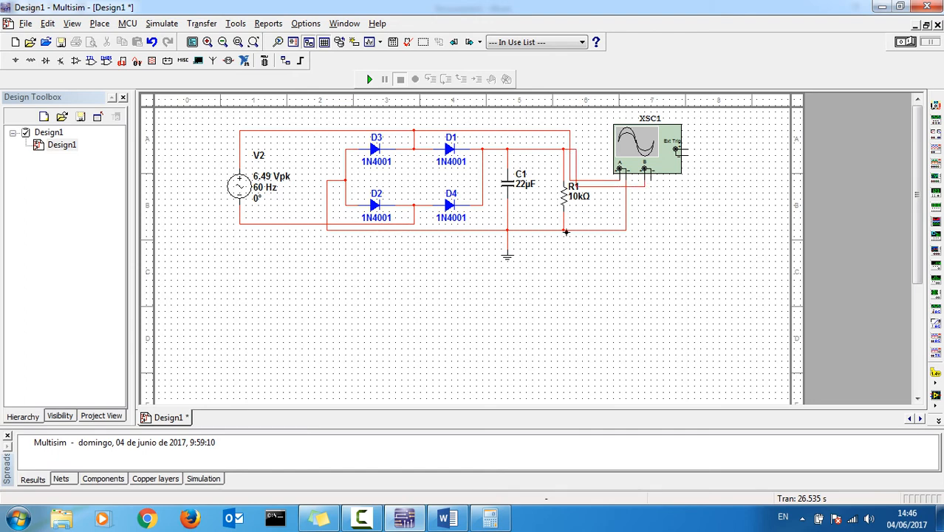
# Step: Colour the wire to the oscilloscope's channel B positive terminal dark green
pyautogui.rightClick(640, 186)
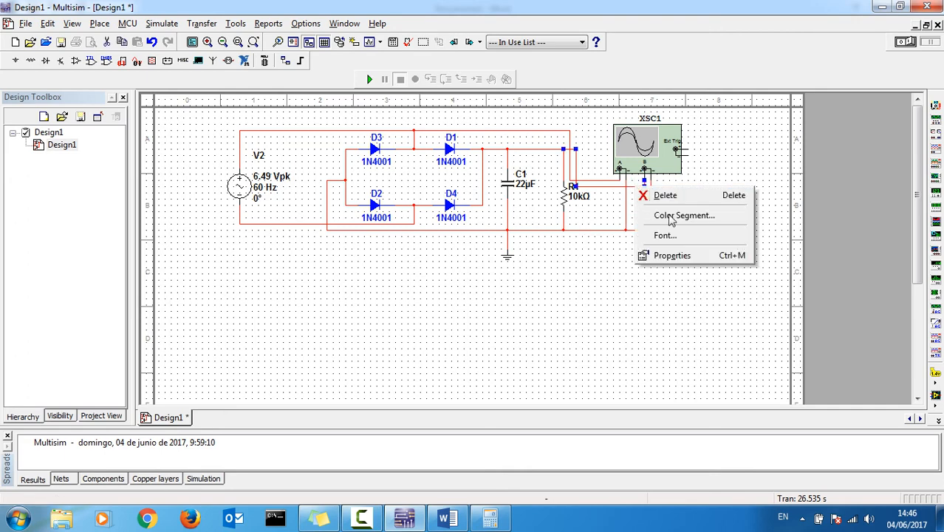
pyautogui.click(673, 216)
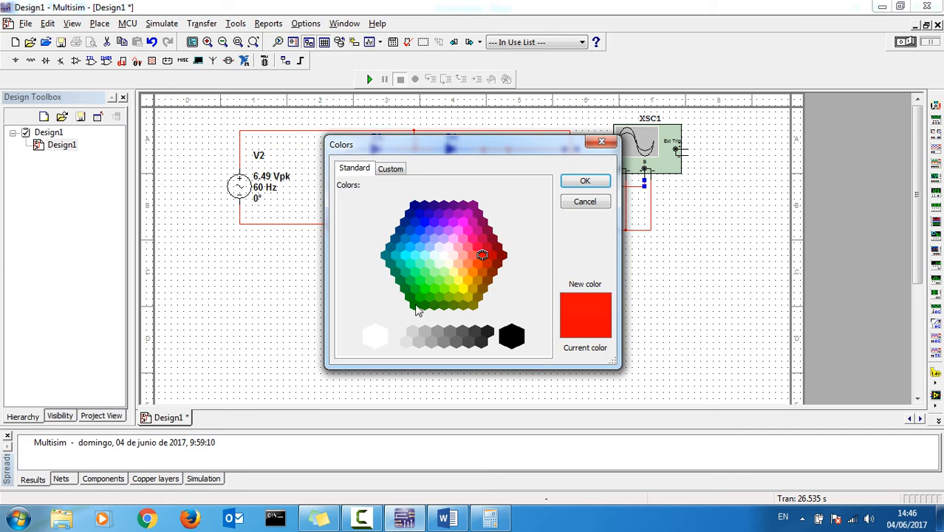
pyautogui.click(415, 306)
pyautogui.click(585, 181)
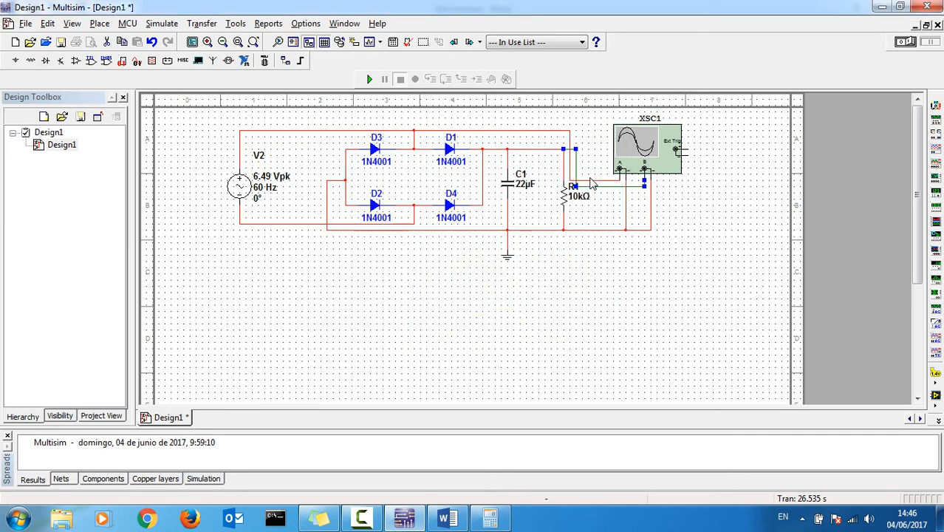
pyautogui.click(729, 252)
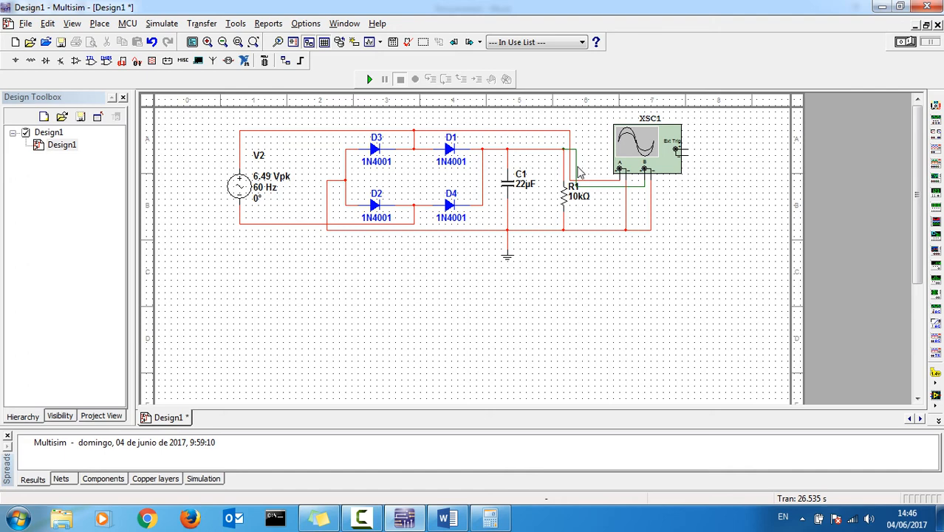
# Step: Shift the vertical segment of the green channel B wire away from R1 so it clears the channel A wire
pyautogui.click(578, 171)
pyautogui.moveTo(577, 172); pyautogui.dragTo(595, 172)
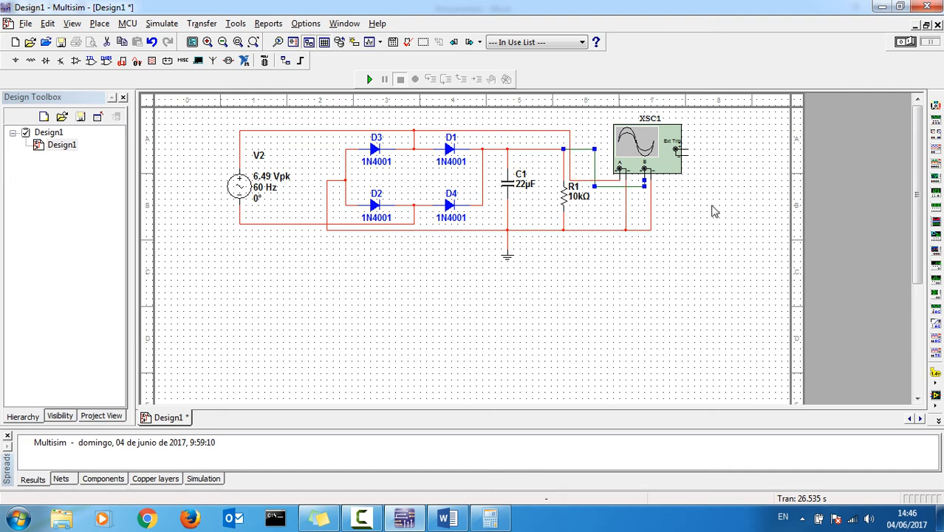
pyautogui.click(637, 193)
# Step: Open the display of oscilloscope XSC1, run the simulation, and reverse the screen background to white
pyautogui.doubleClick(651, 145)
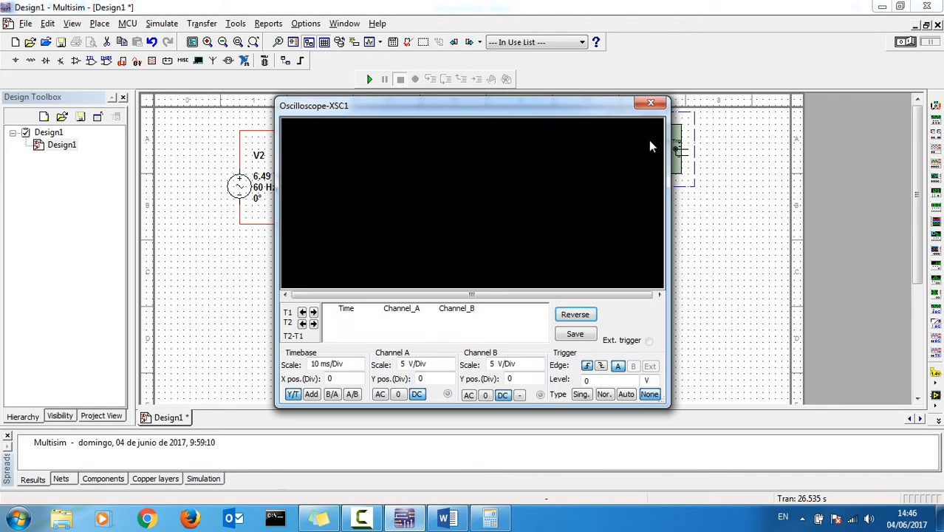
pyautogui.moveTo(558, 111); pyautogui.dragTo(593, 205)
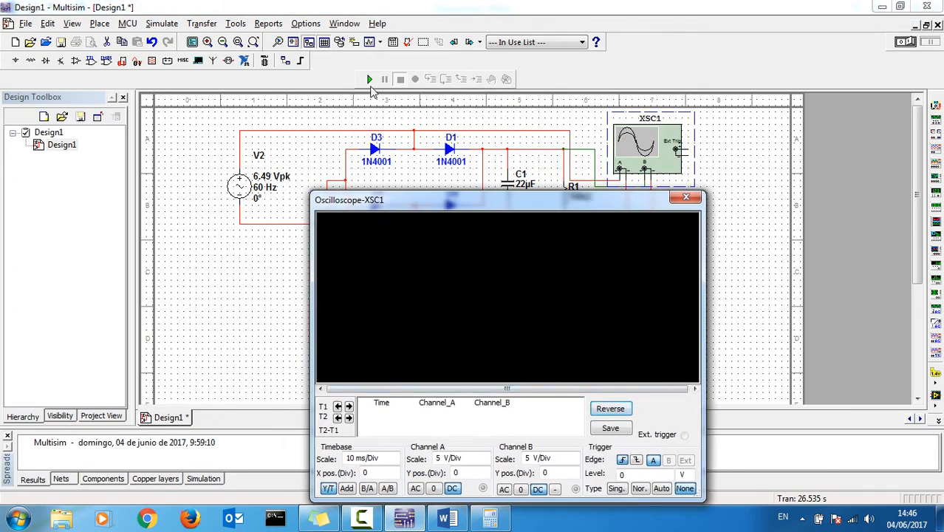
pyautogui.click(369, 80)
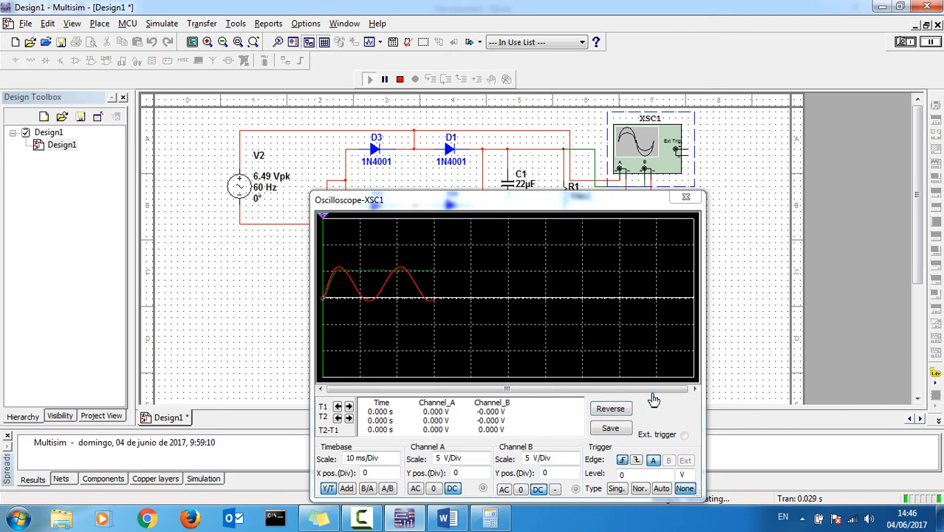
pyautogui.click(607, 411)
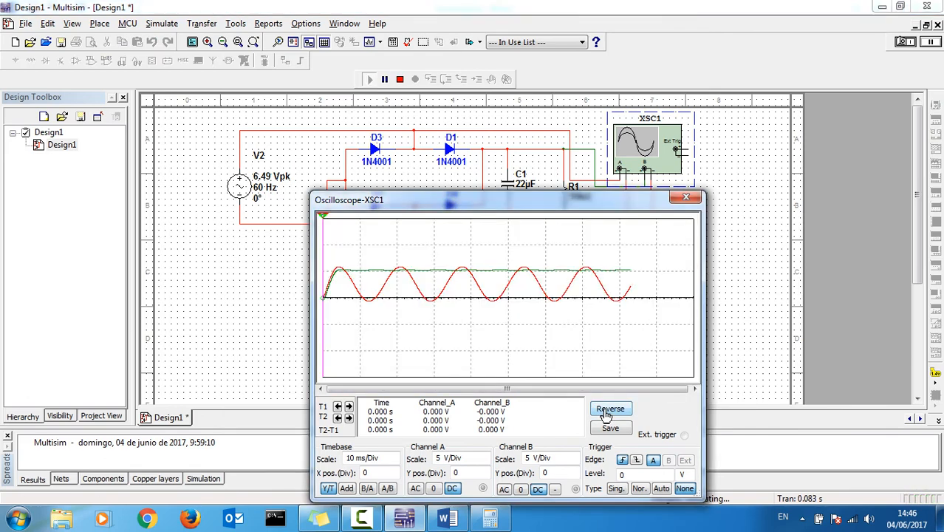
pyautogui.moveTo(548, 199)
pyautogui.mouseDown()
pyautogui.moveTo(525, 203)
pyautogui.moveTo(440, 84)
pyautogui.mouseUp()
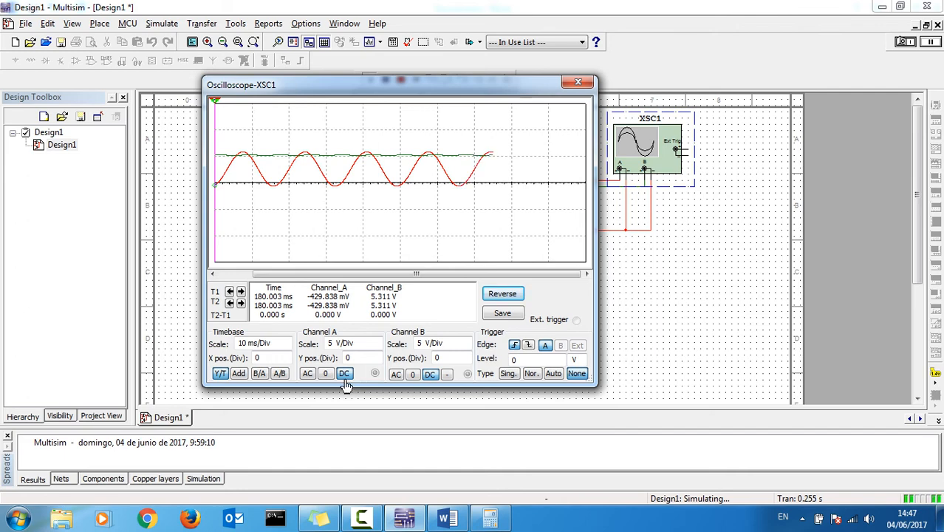
# Step: Switch channel A to AC coupling to view the input waveform, then stop the simulation and close the oscilloscope display
pyautogui.click(309, 374)
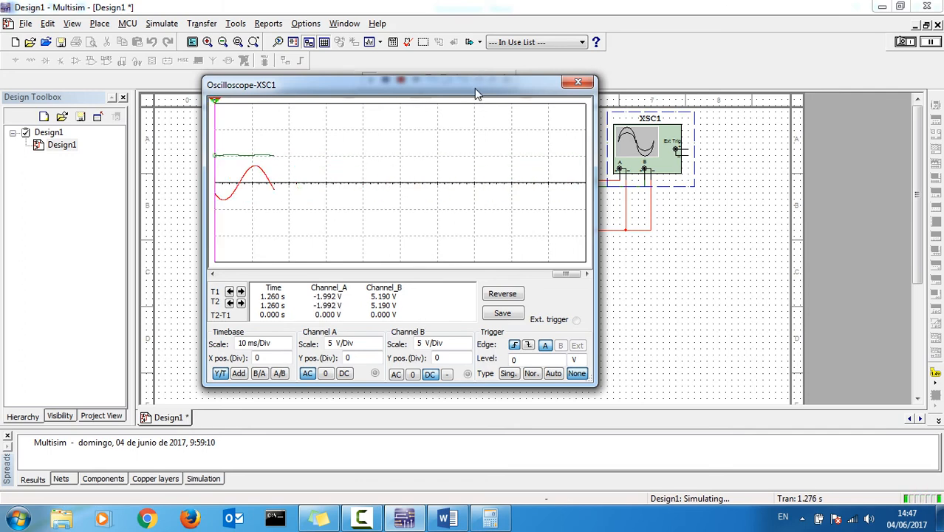
pyautogui.moveTo(478, 89); pyautogui.dragTo(481, 139)
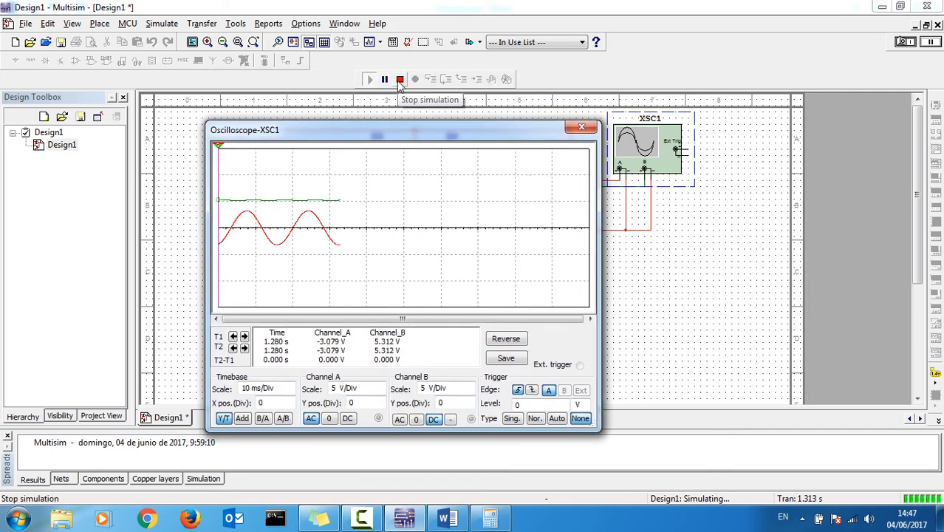
pyautogui.click(399, 79)
pyautogui.click(581, 127)
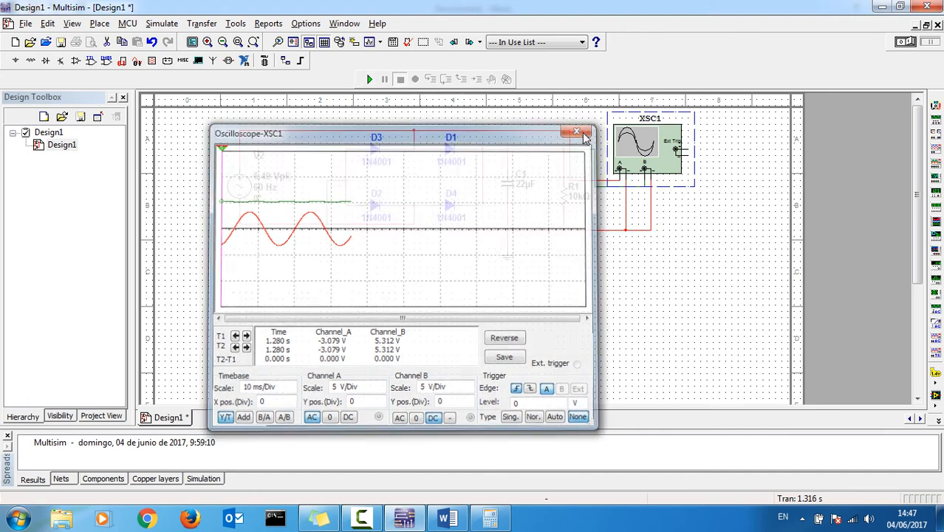
# Step: Delete both channel B wires and reconnect the channel A positive terminal from the source node to the upper end of R1
pyautogui.click(595, 168)
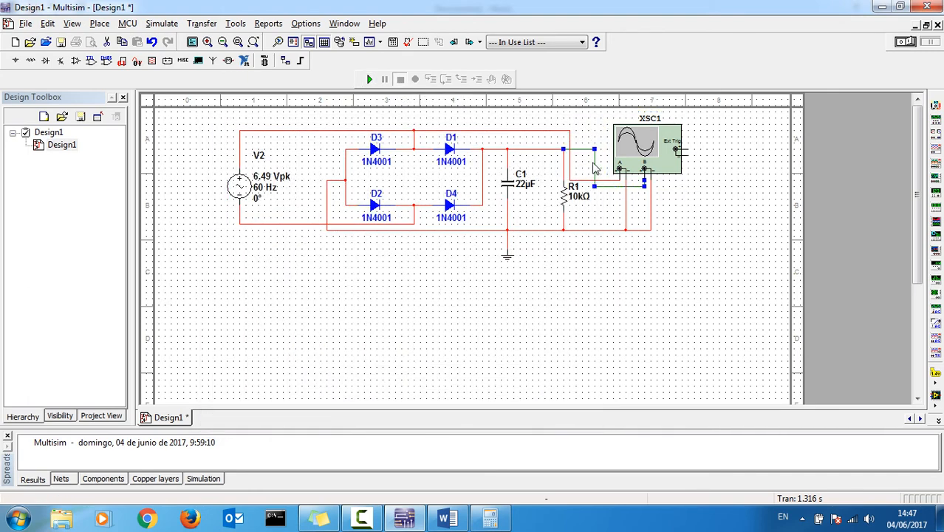
pyautogui.press('super+x')
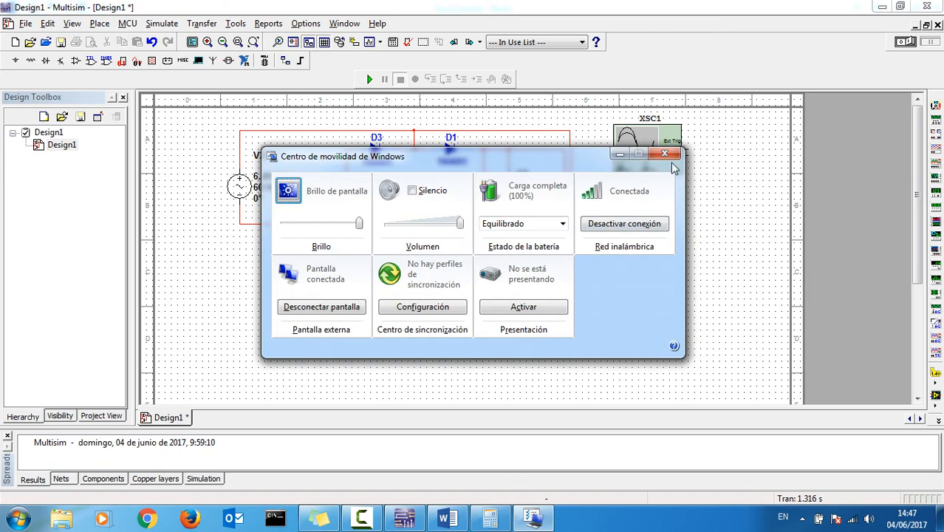
pyautogui.click(665, 155)
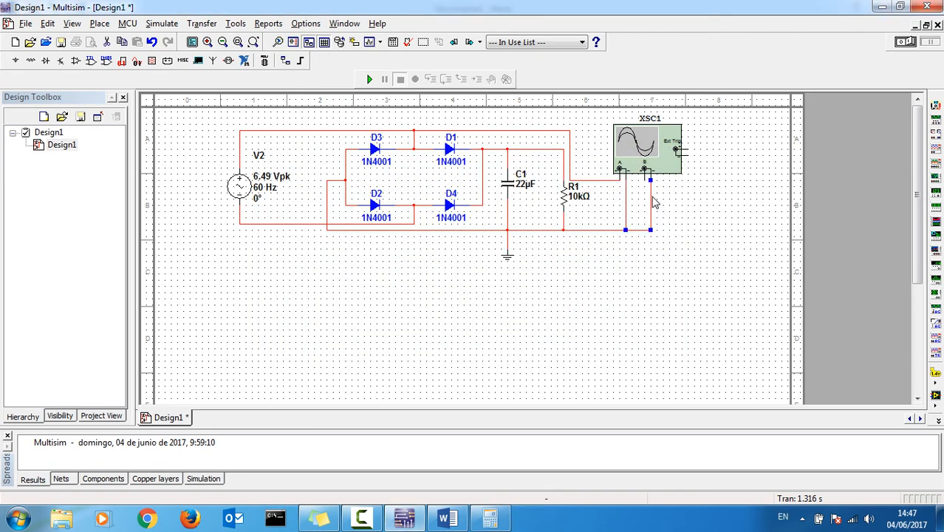
pyautogui.click(654, 202)
pyautogui.click(611, 180)
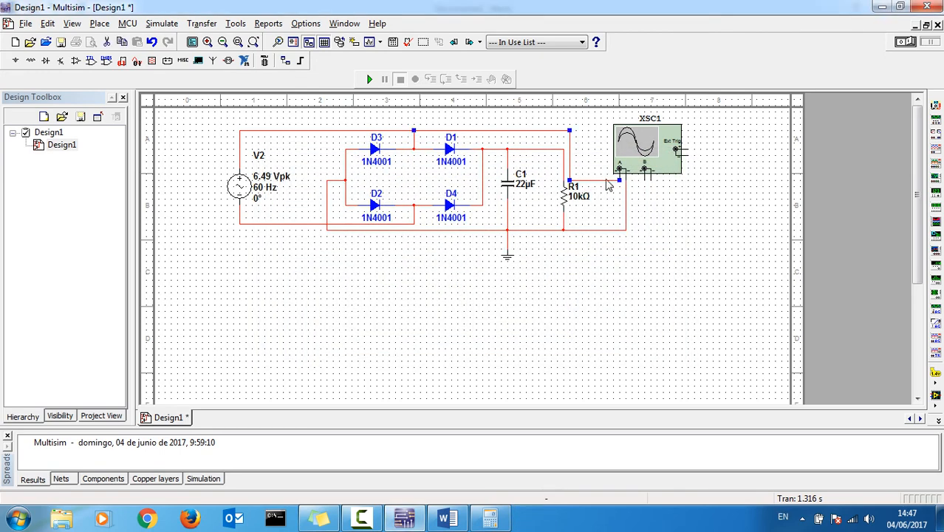
pyautogui.press('Delete')
pyautogui.hotkey('ctrl', 'z')
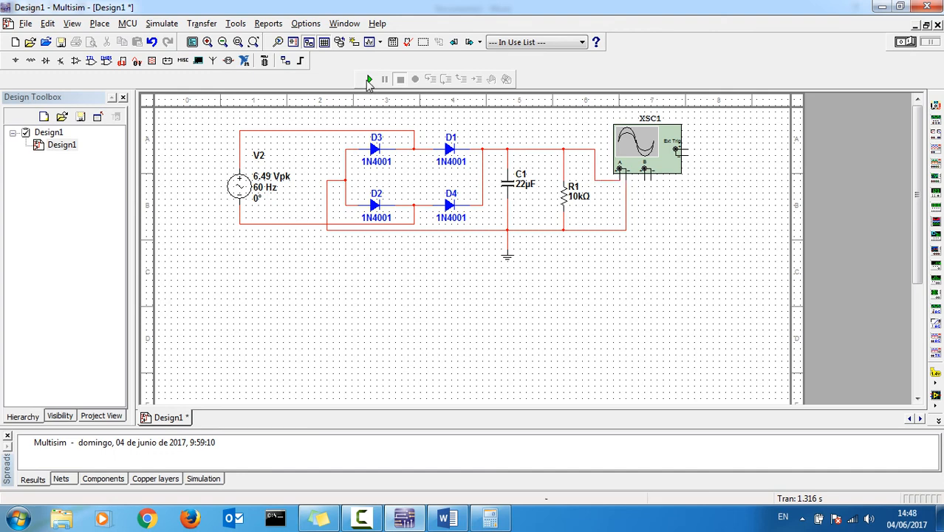
# Step: Run the simulation with the XSC1 display open and set channel A to DC coupling
pyautogui.click(370, 79)
pyautogui.doubleClick(645, 163)
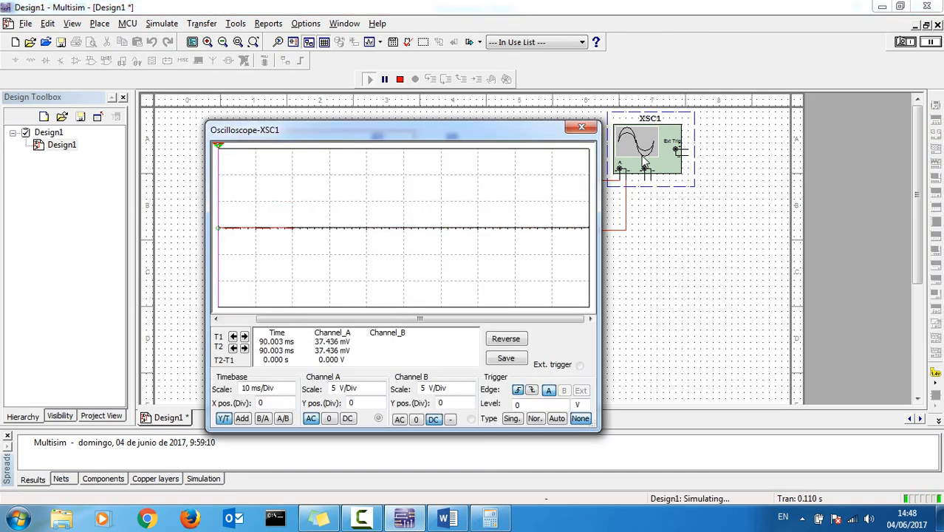
pyautogui.click(347, 419)
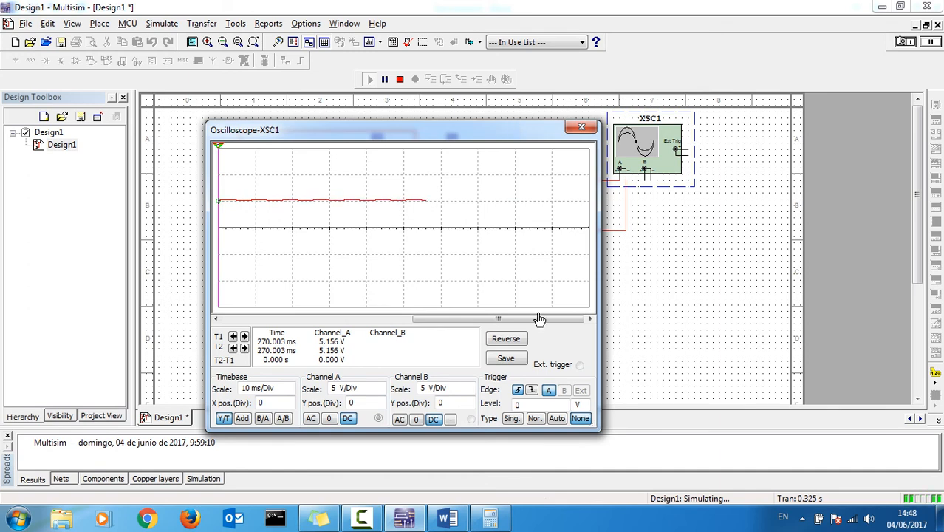
pyautogui.moveTo(494, 131)
pyautogui.mouseDown()
pyautogui.moveTo(578, 55)
pyautogui.moveTo(584, 169)
pyautogui.mouseUp()
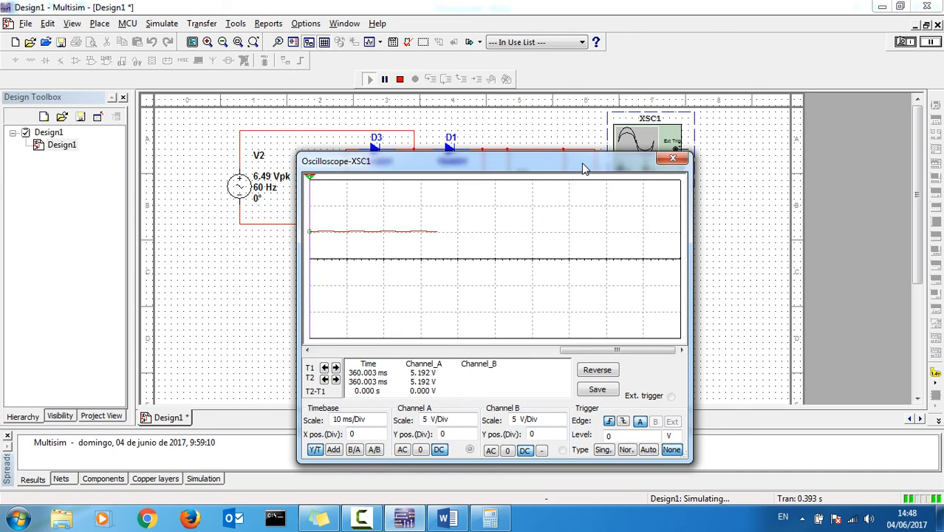
# Step: Stop the simulation and go back to an earlier part of the recorded channel A trace
pyautogui.click(399, 80)
pyautogui.moveTo(470, 157); pyautogui.dragTo(505, 69)
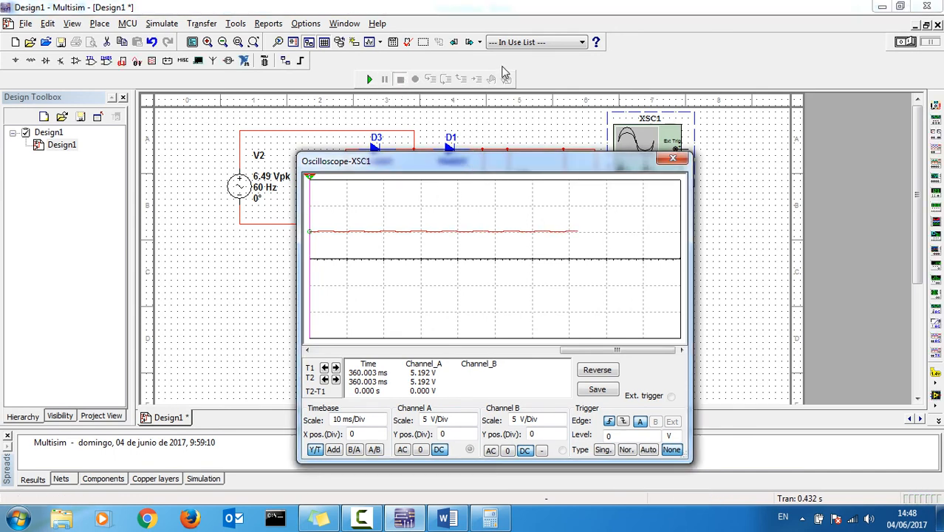
pyautogui.click(437, 254)
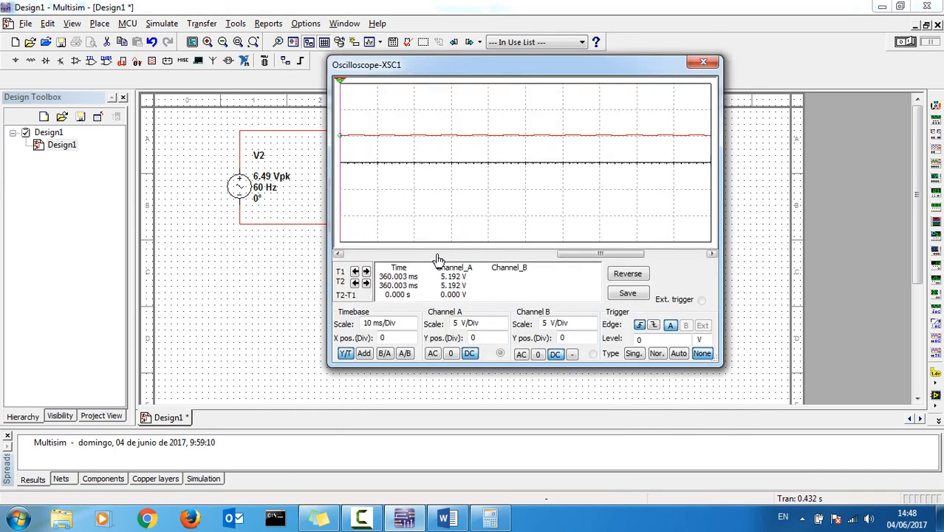
pyautogui.click(436, 255)
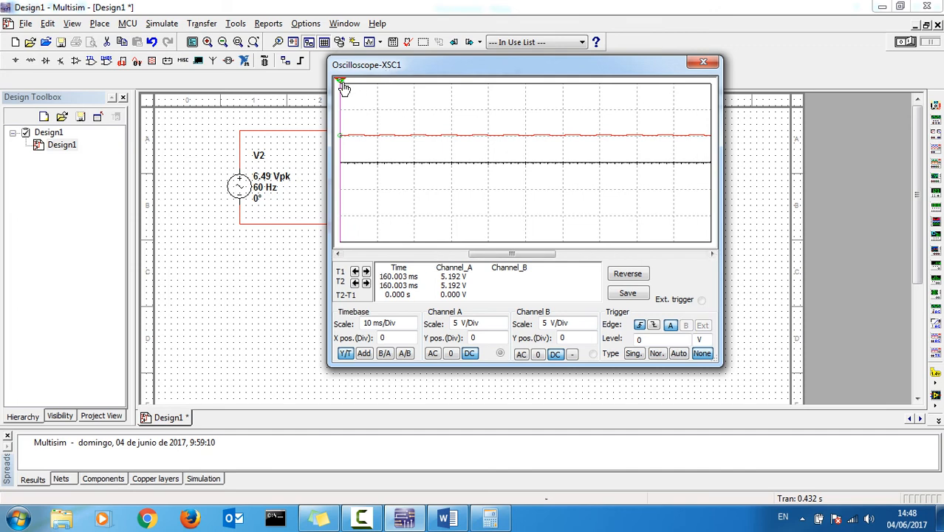
# Step: Move oscilloscope cursor 2 onto the trace and send it forward to the next Y MAX
pyautogui.moveTo(339, 81); pyautogui.dragTo(441, 89)
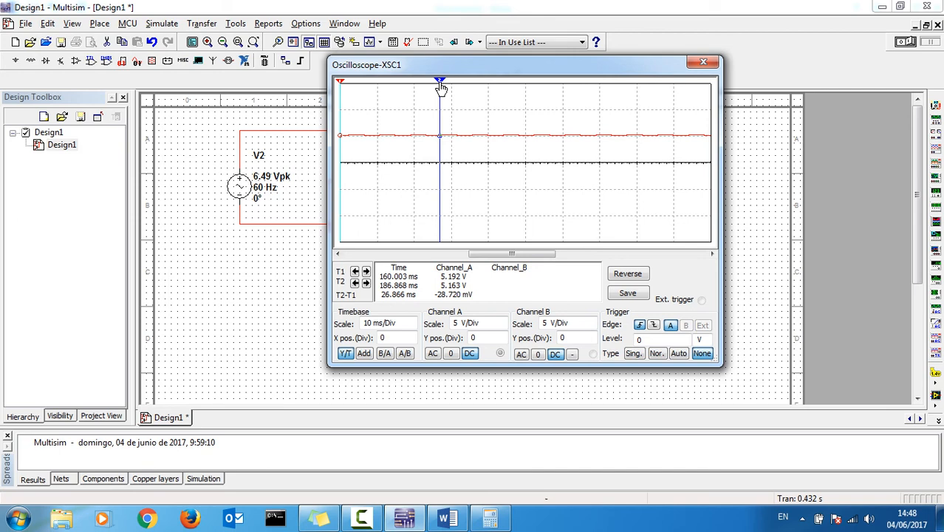
pyautogui.rightClick(442, 100)
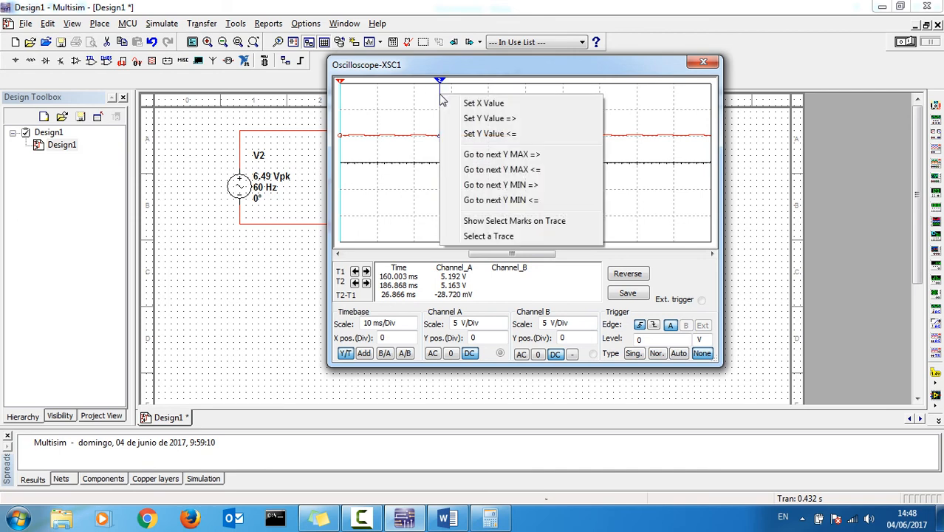
pyautogui.click(461, 154)
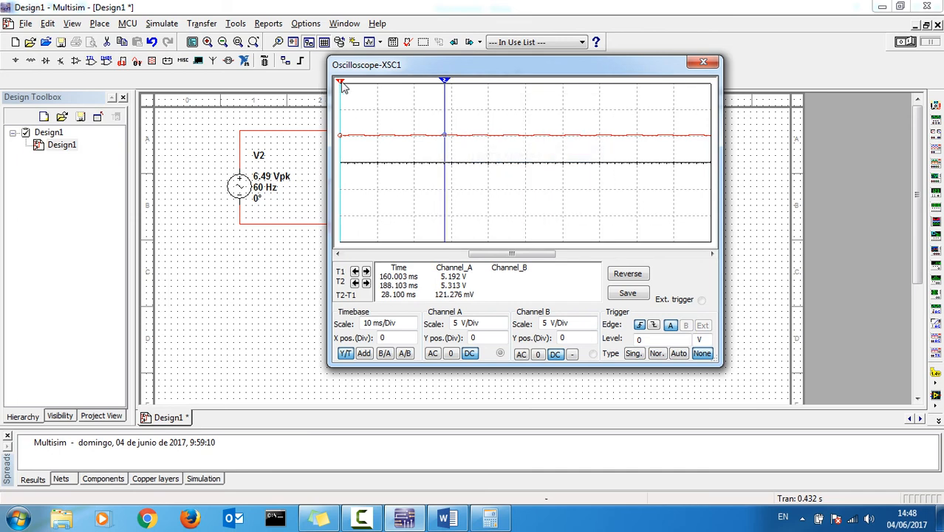
# Step: Send oscilloscope cursor 1 forward to the next Y MIN before cursor 2, and make the oscilloscope window taller
pyautogui.moveTo(342, 83); pyautogui.dragTo(390, 91)
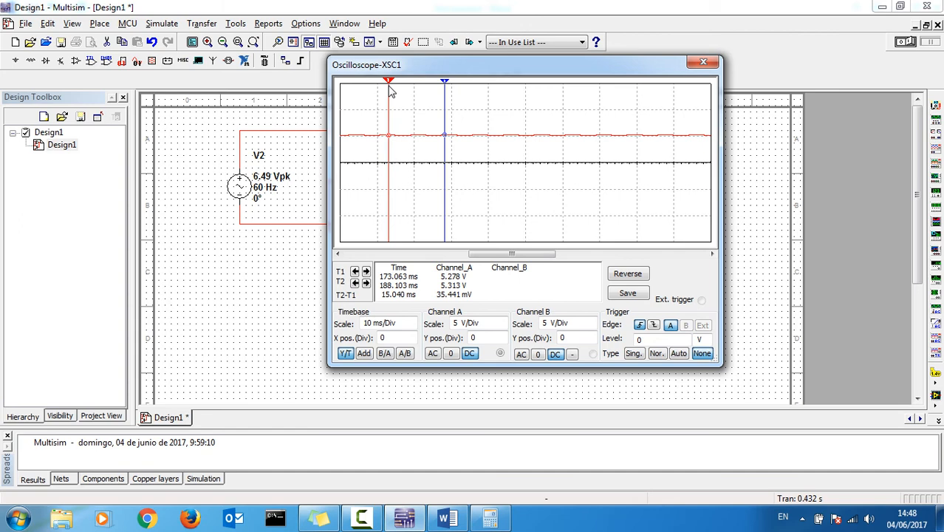
pyautogui.rightClick(391, 92)
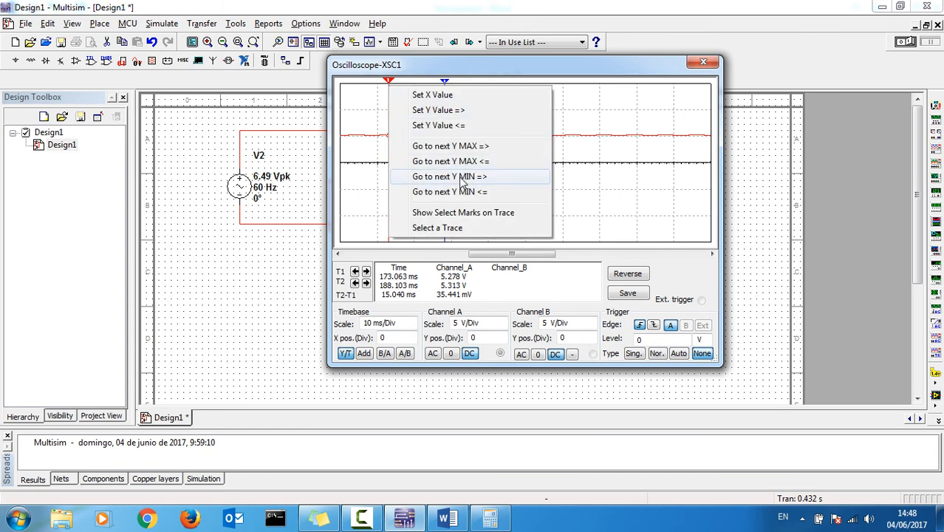
pyautogui.click(457, 177)
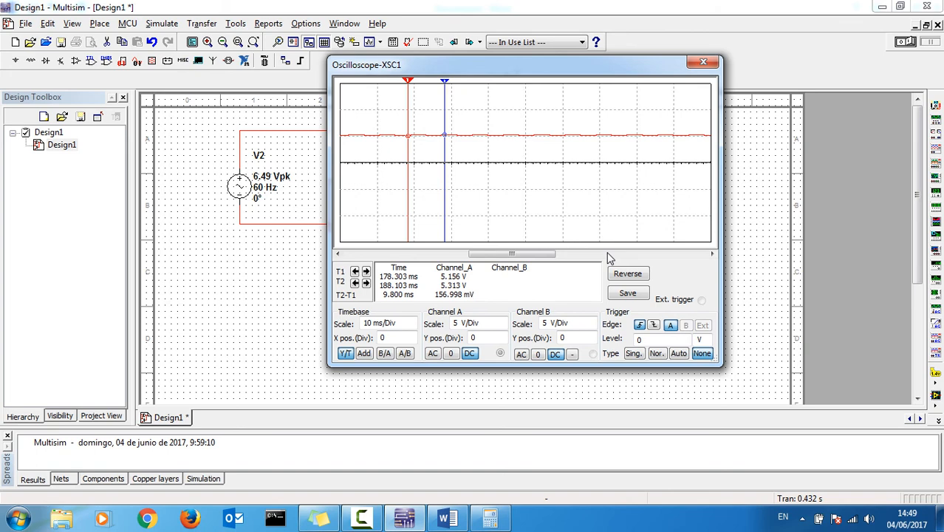
pyautogui.moveTo(605, 362); pyautogui.dragTo(614, 492)
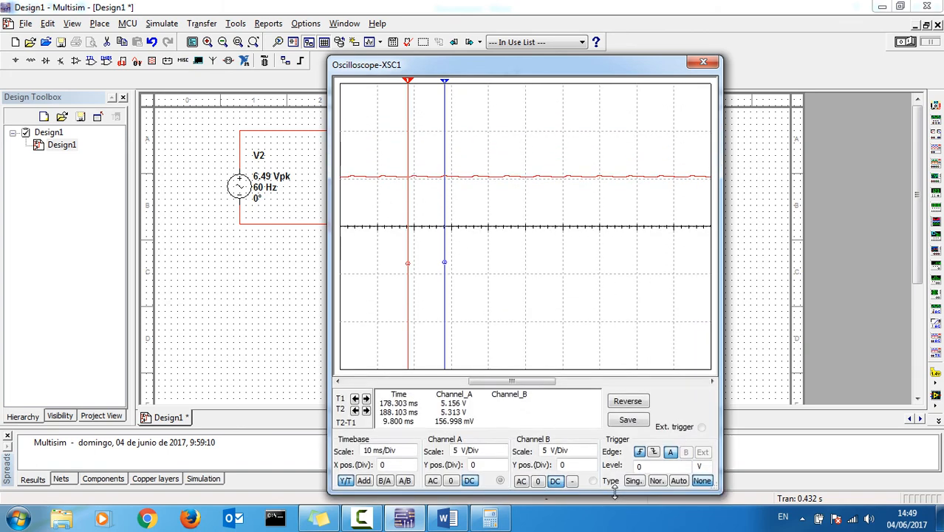
# Step: Enlarge the oscilloscope window upward and set its scales to 10 ms/Div for the timebase and 2 V/Div for channel A
pyautogui.moveTo(571, 55); pyautogui.dragTo(567, 13)
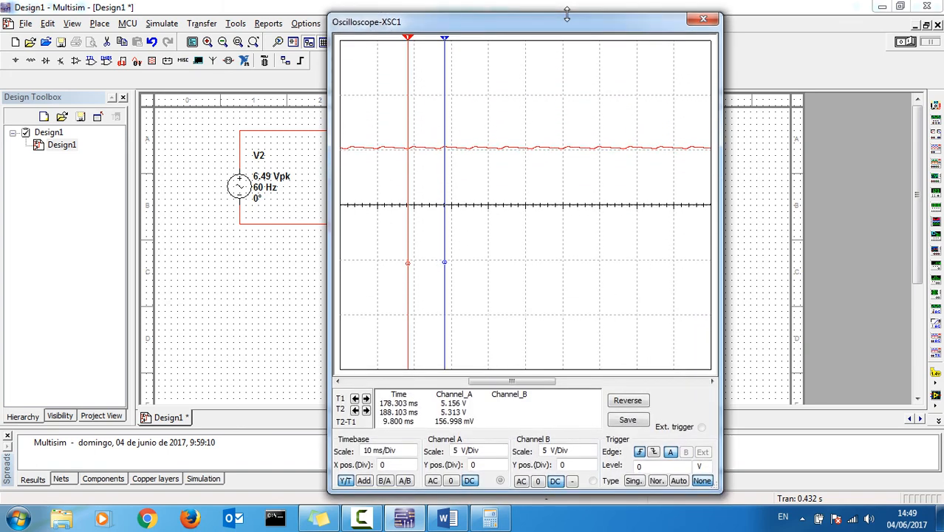
pyautogui.click(416, 457)
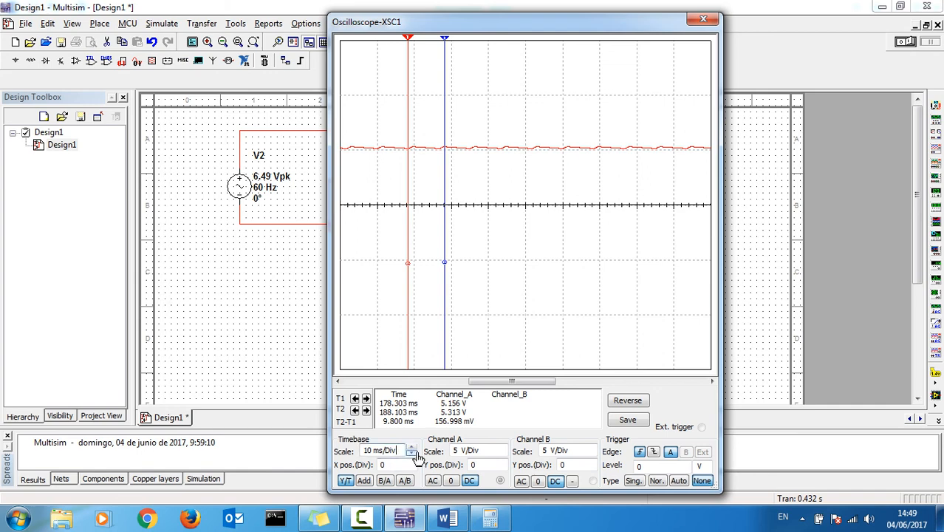
pyautogui.click(413, 454)
pyautogui.click(414, 454)
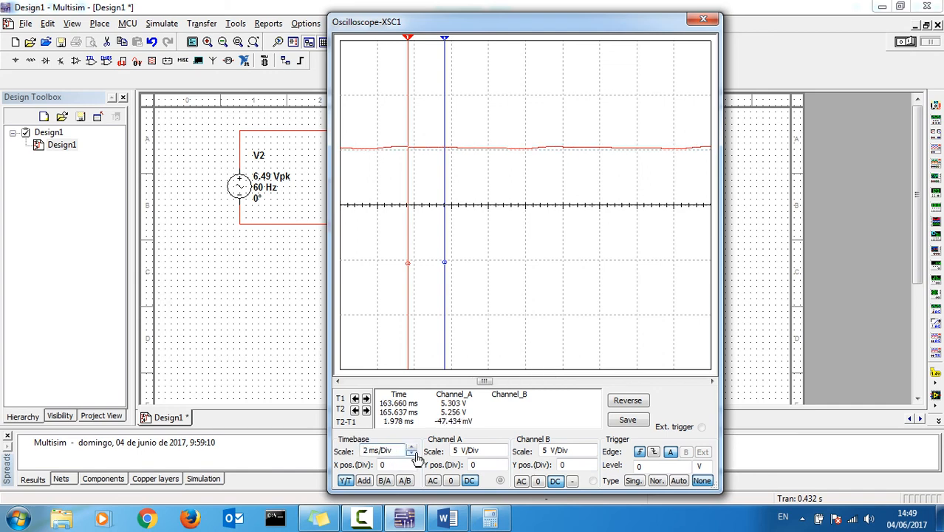
pyautogui.click(415, 453)
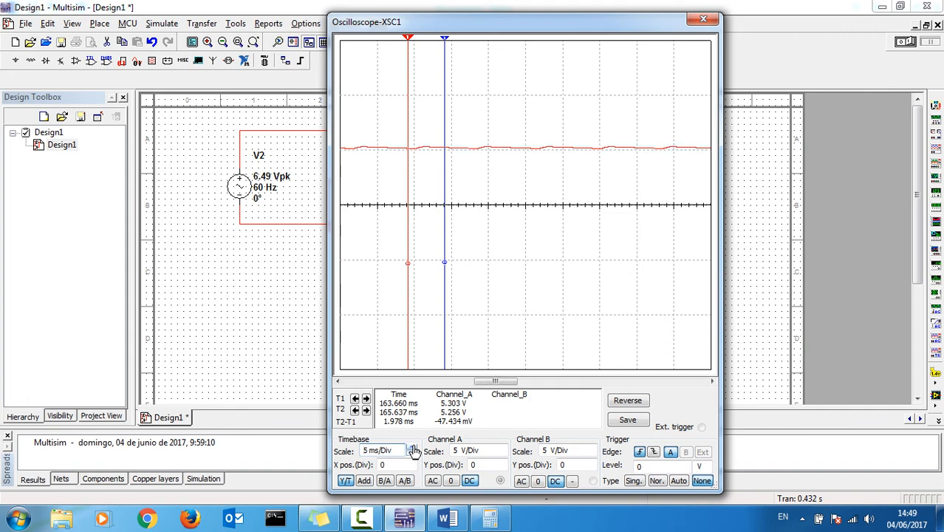
pyautogui.click(415, 448)
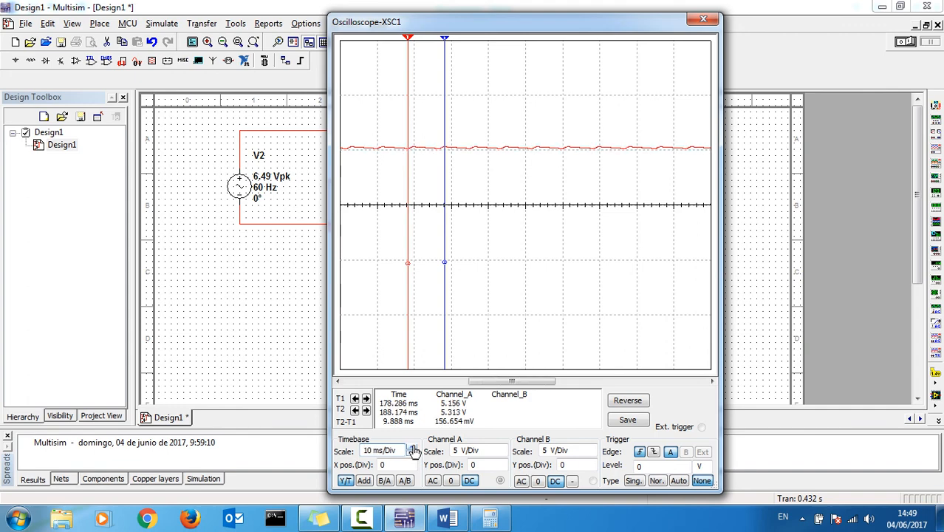
pyautogui.click(503, 454)
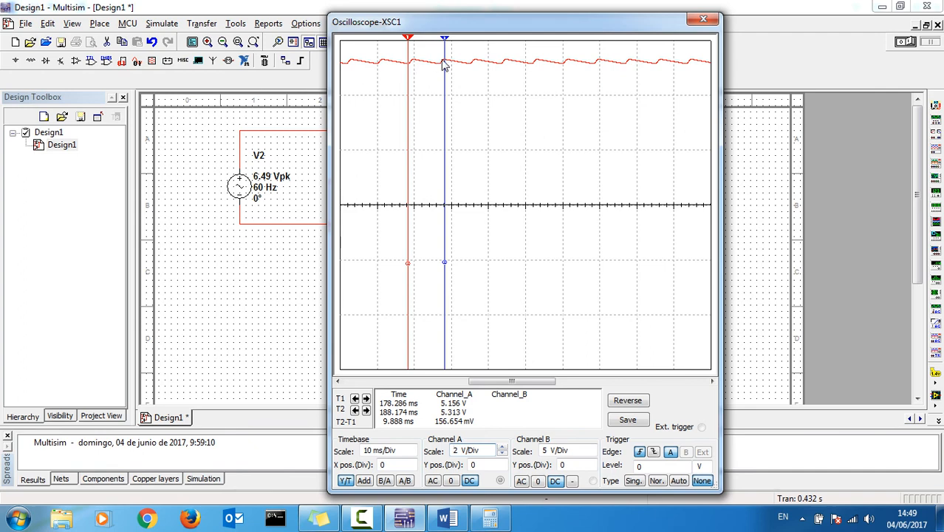
# Step: Switch to the Word document and compare its Vrpp max-minus-min calculation with the cursor readings on the Multisim oscilloscope
pyautogui.click(458, 523)
pyautogui.scroll(-10, 512, 349)
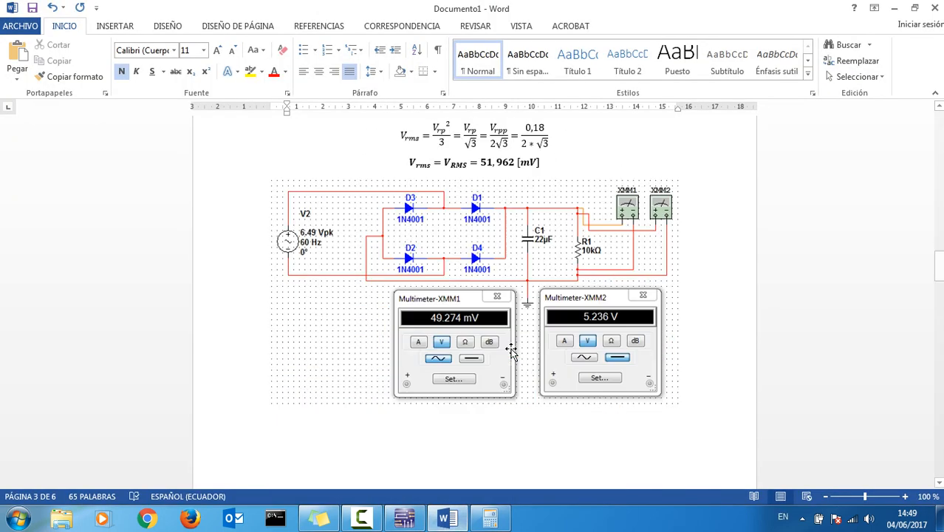
pyautogui.scroll(-2, 512, 353)
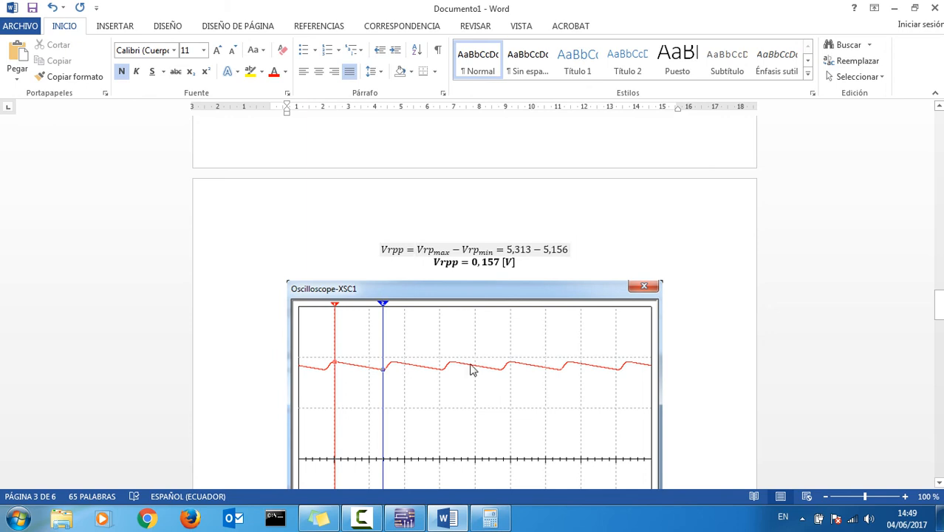
pyautogui.hotkey('alt', 'Tab')
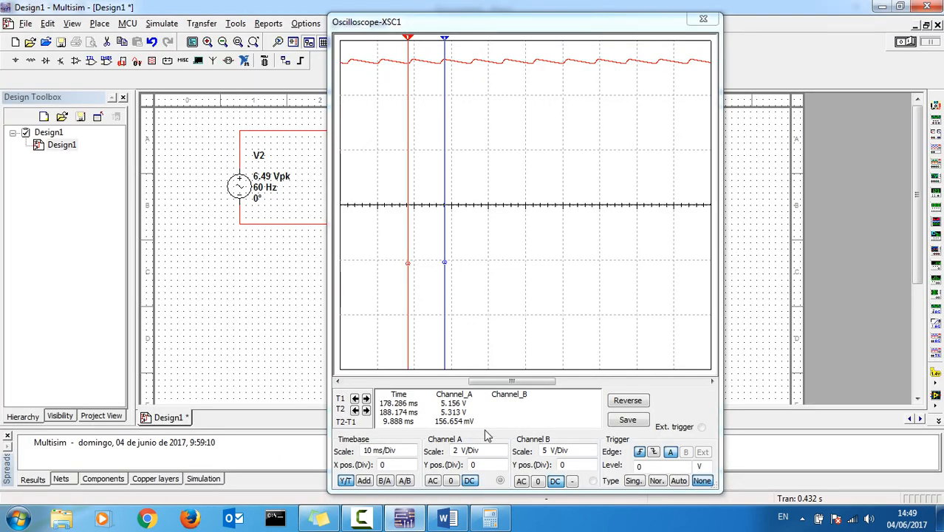
pyautogui.hotkey('alt', 'Tab')
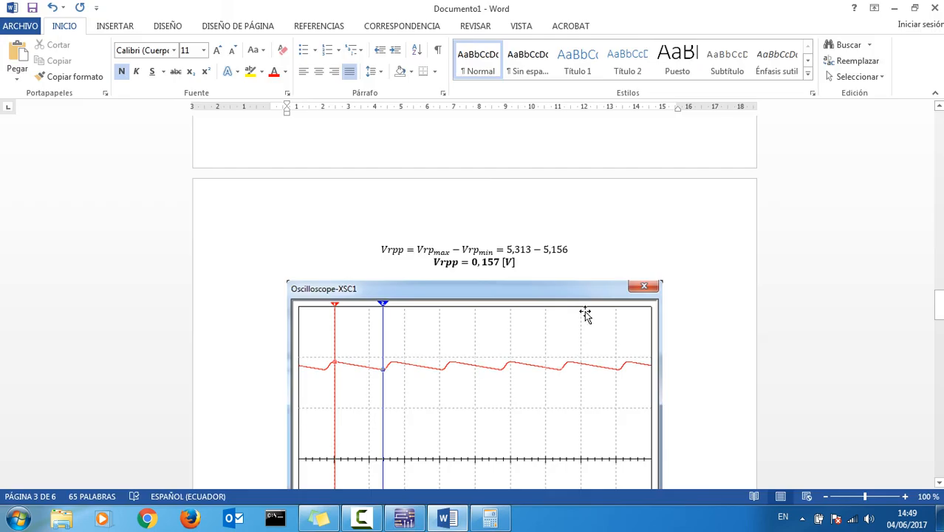
pyautogui.scroll(10, 584, 310)
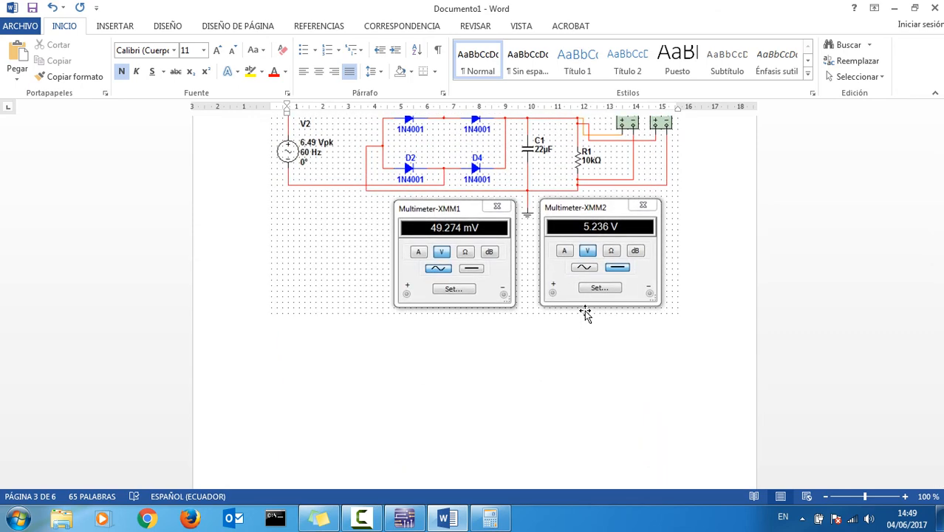
pyautogui.scroll(-10, 584, 310)
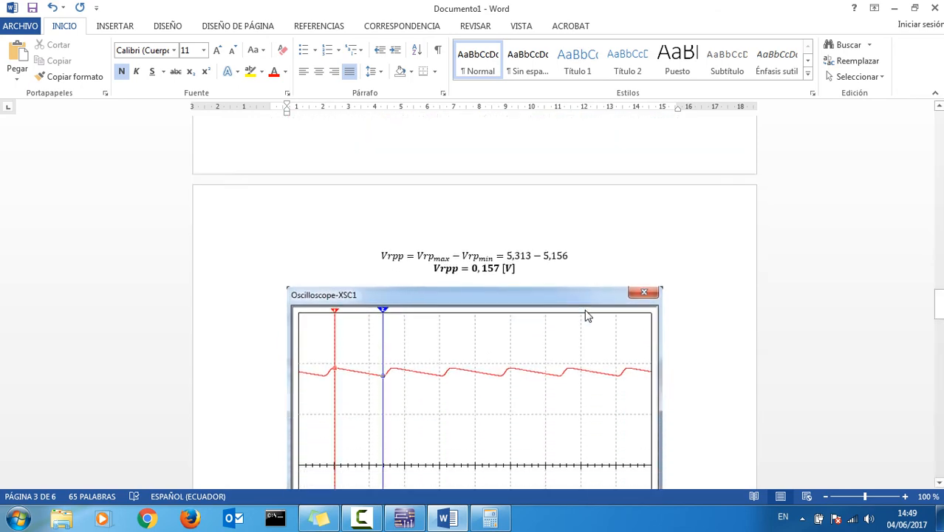
# Step: Go back to the theoretical calculations in the document and highlight the Vrpp result line for comparison with the simulation
pyautogui.scroll(20, 586, 315)
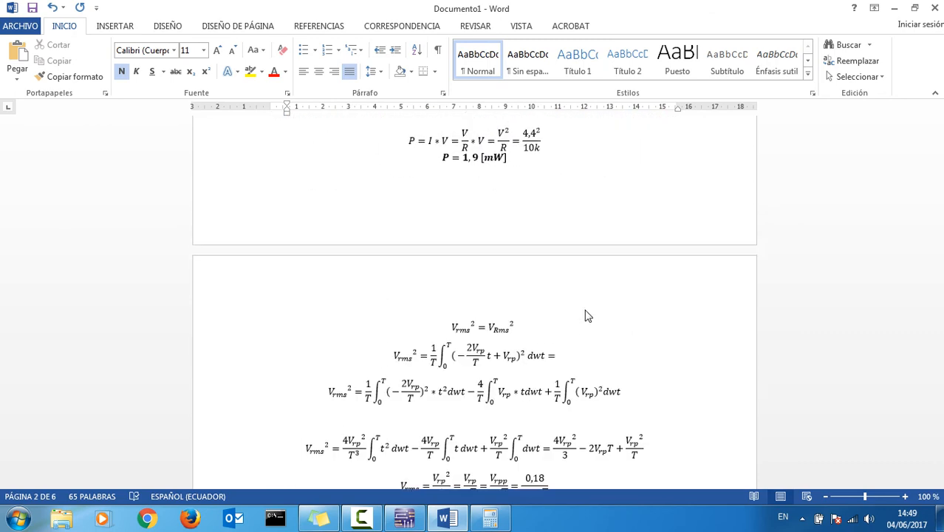
pyautogui.scroll(6, 587, 315)
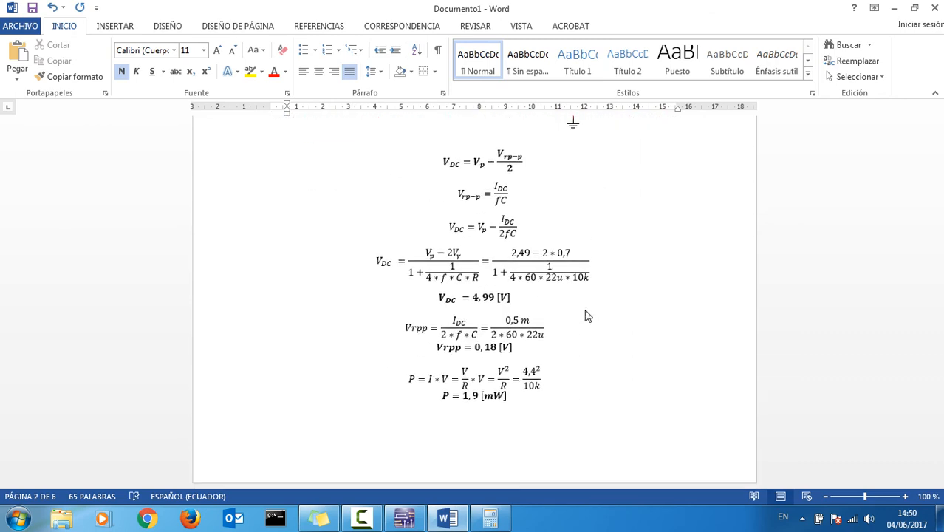
pyautogui.click(494, 345)
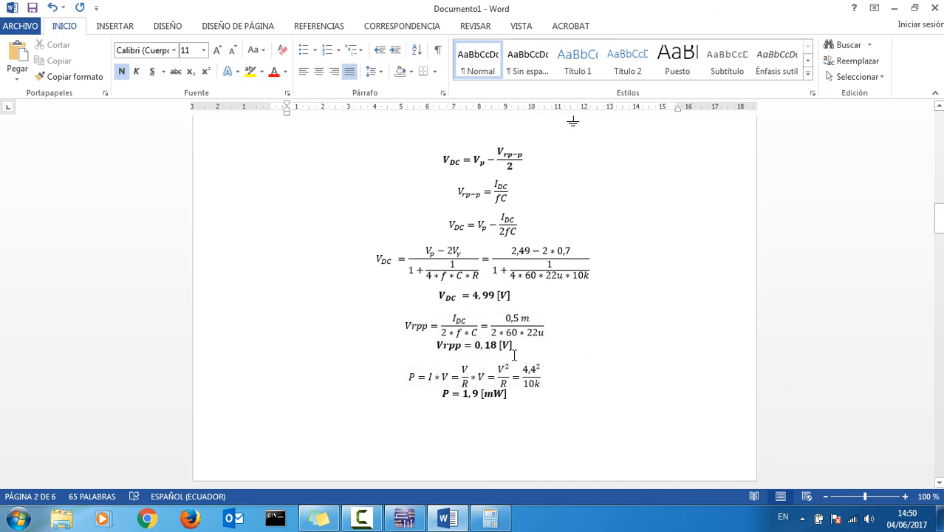
pyautogui.click(255, 347)
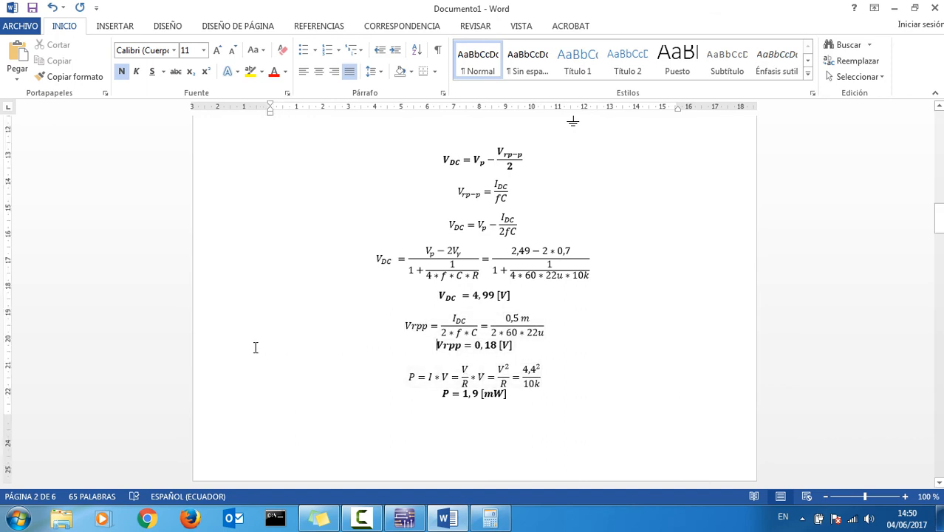
pyautogui.click(227, 348)
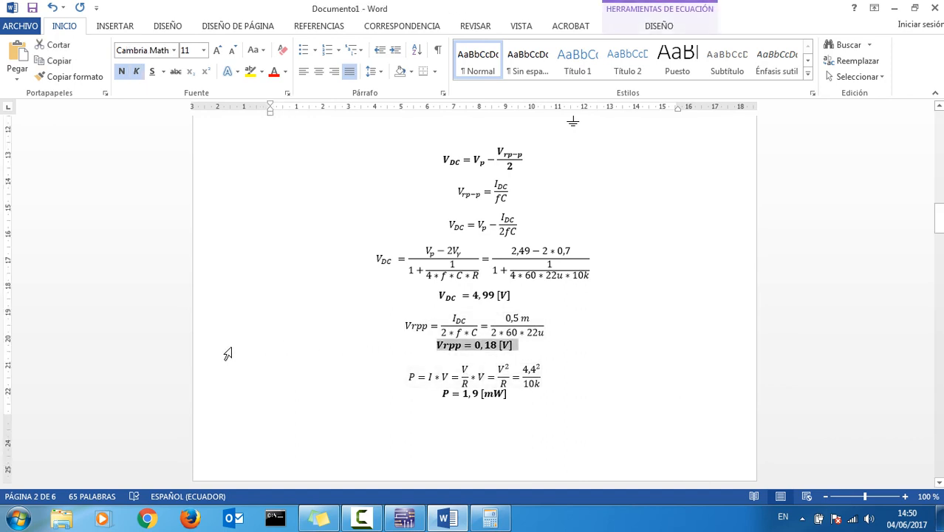
pyautogui.click(660, 350)
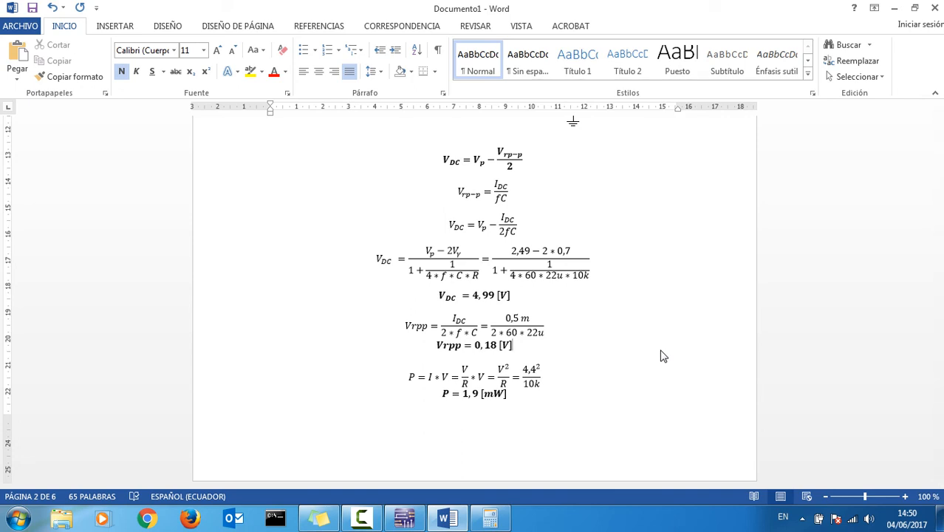
# Step: Review the document from the resulting circuit through the Vrms derivation to the oscilloscope ripple measurement
pyautogui.scroll(5, 663, 357)
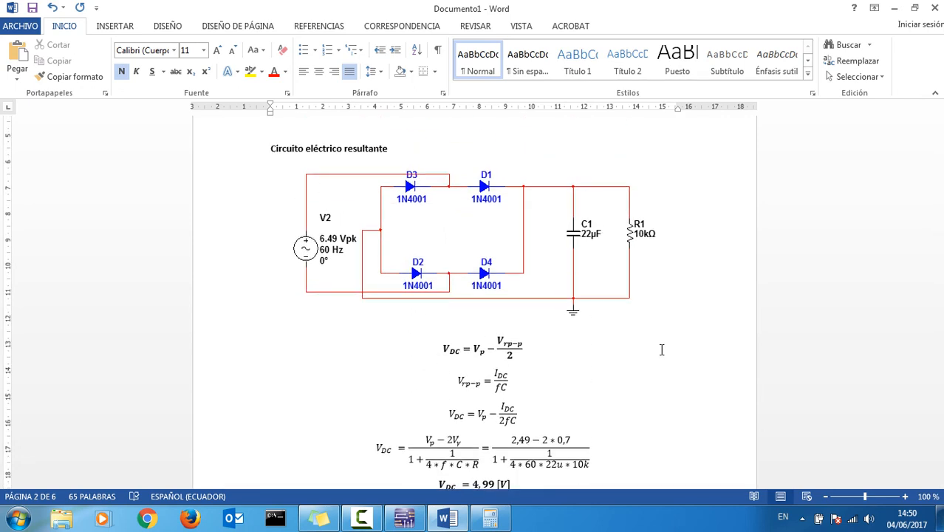
pyautogui.scroll(-10, 654, 346)
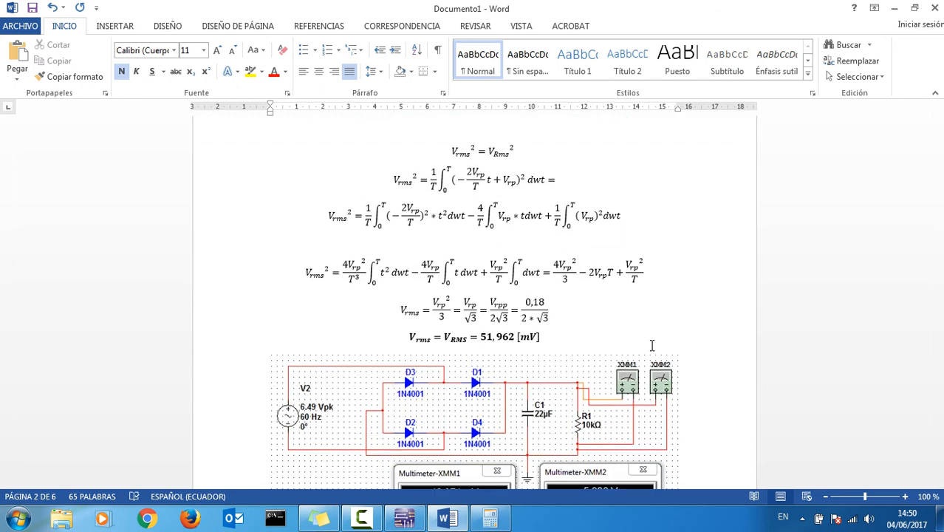
pyautogui.scroll(-12, 653, 346)
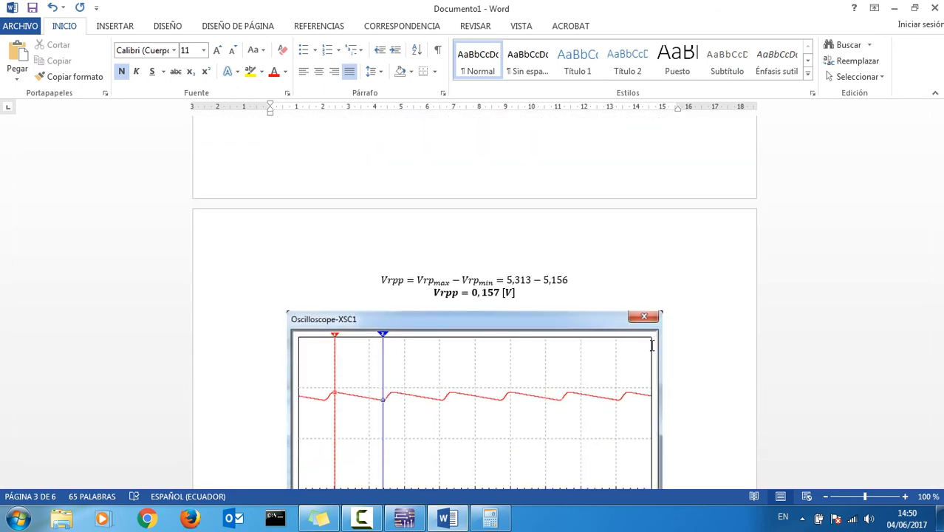
pyautogui.scroll(-5, 653, 346)
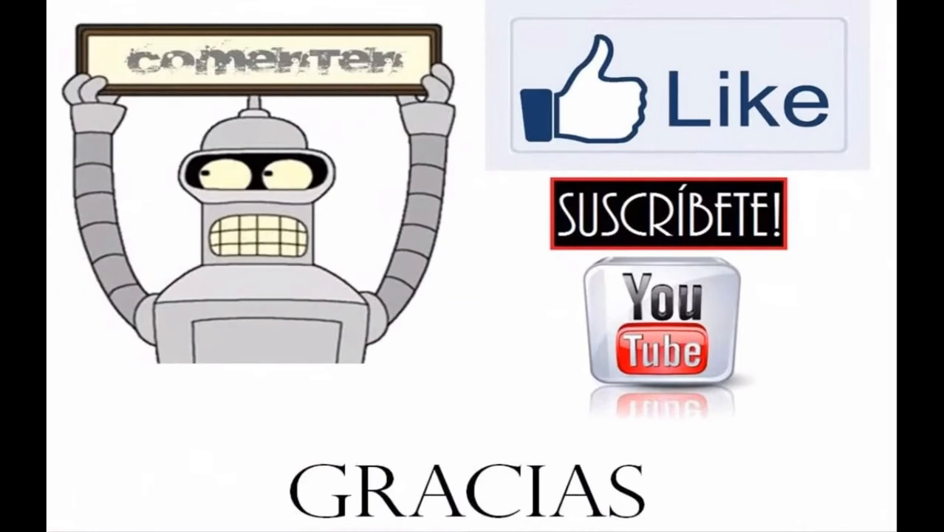